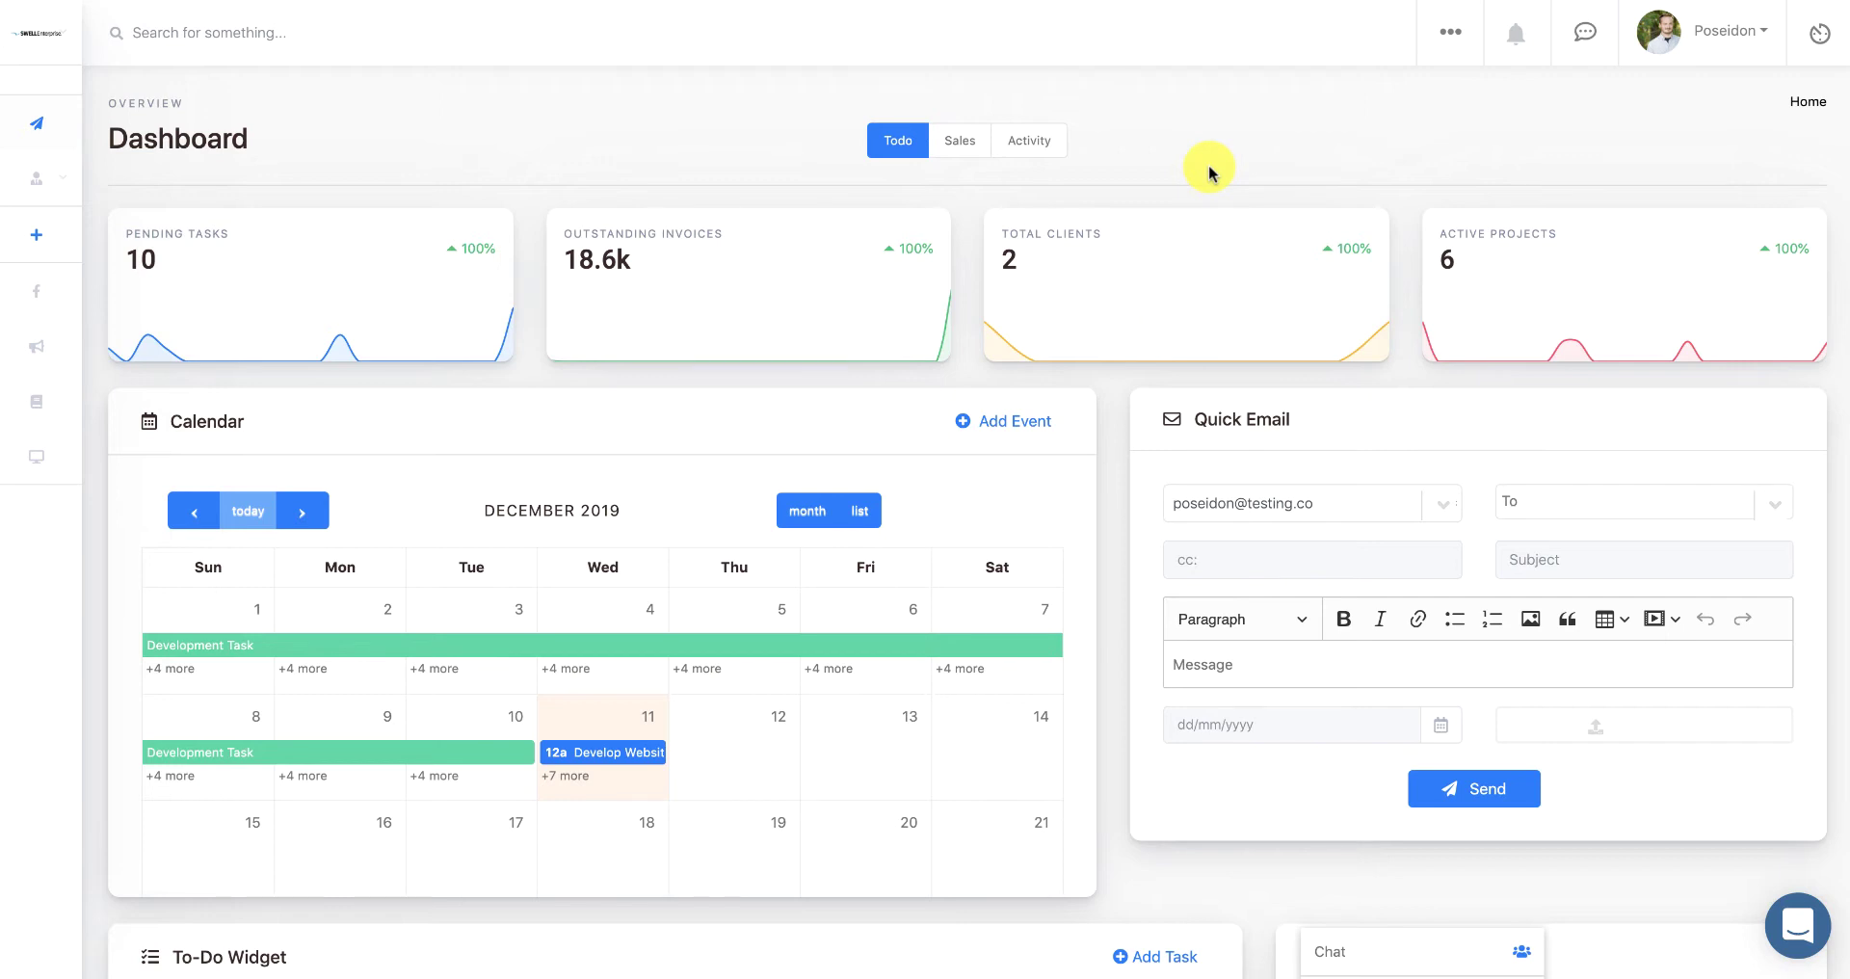
Open the sales line items list and start adding a new line item
{"action": "left_click", "coordinate": [1447, 48]}
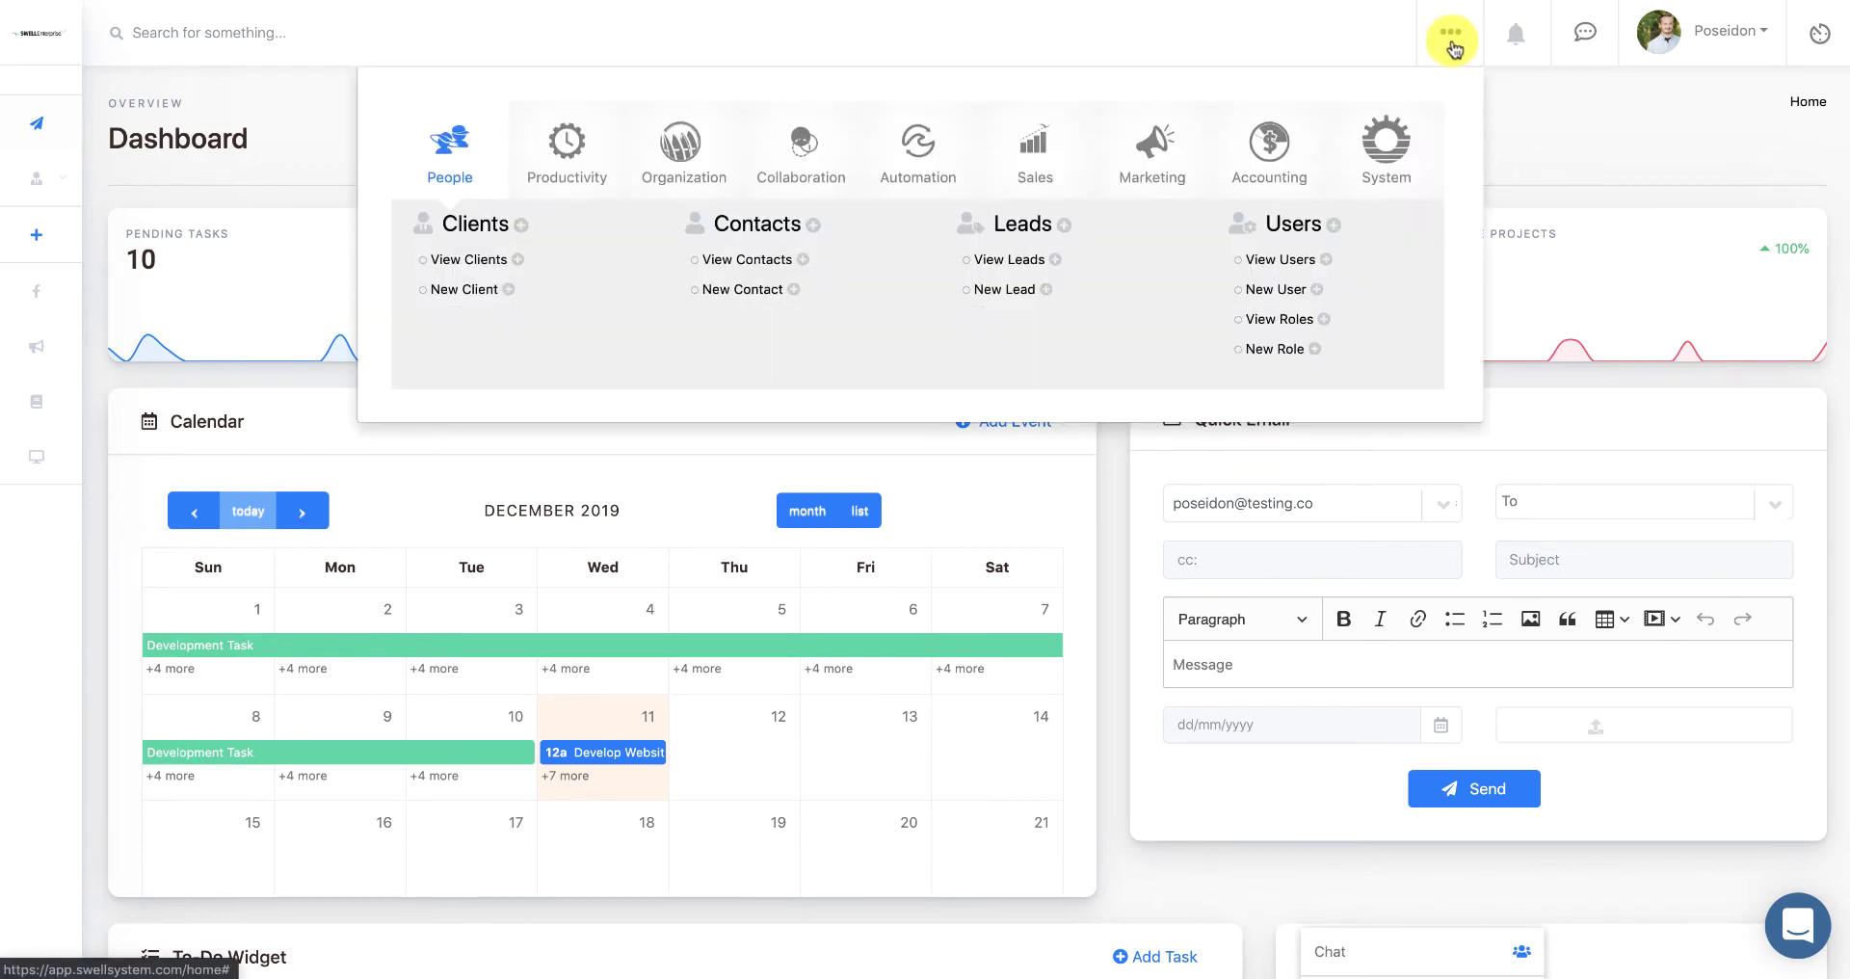
{"action": "mouse_move", "coordinate": [54, 153]}
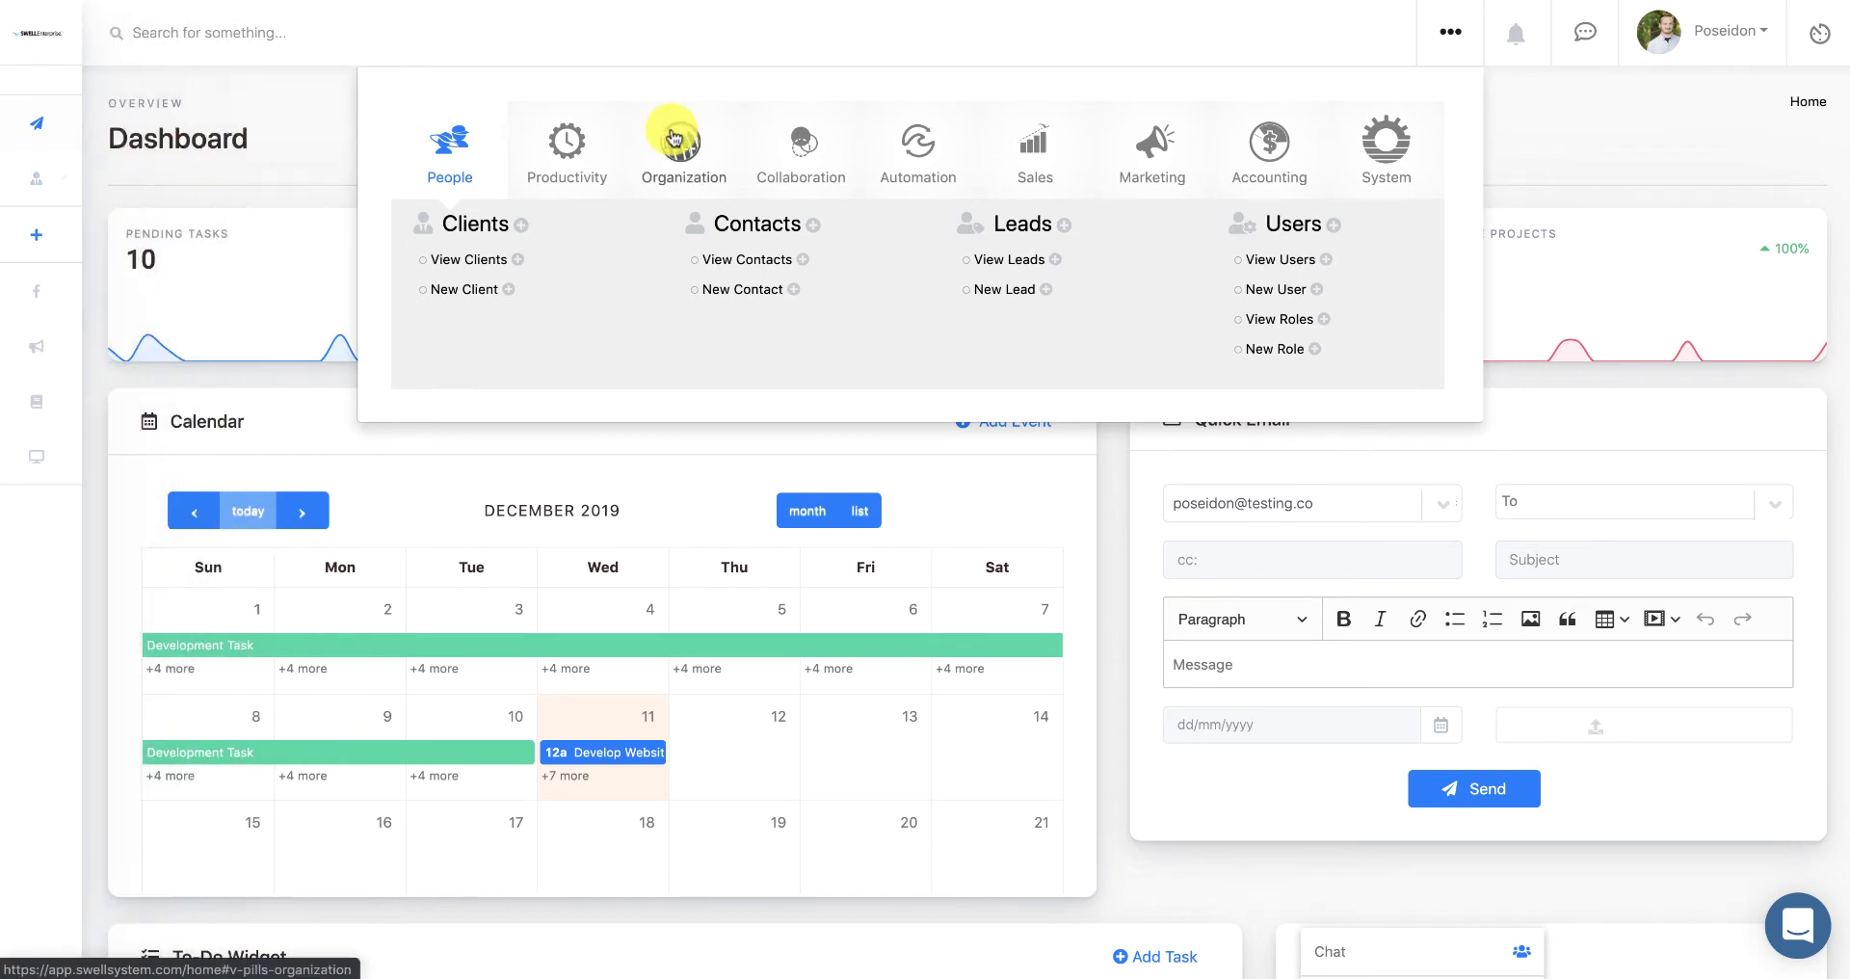
{"action": "left_click", "coordinate": [1038, 157]}
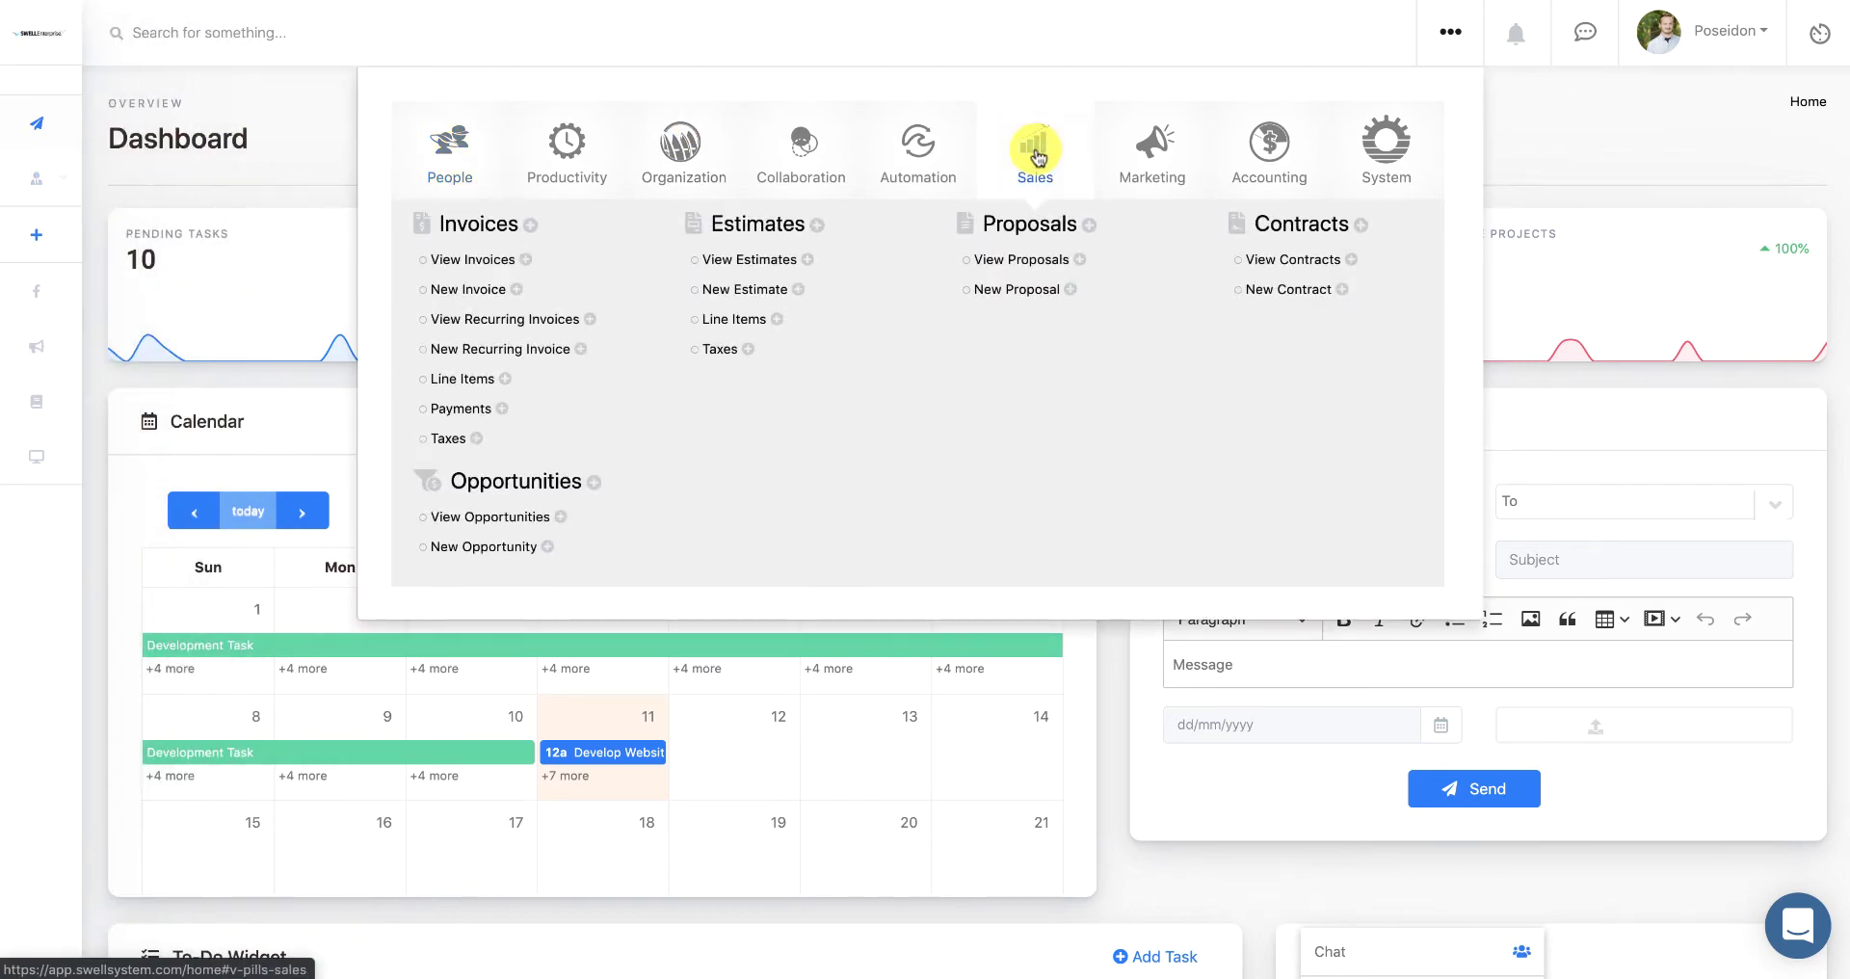
{"action": "left_click", "coordinate": [471, 379]}
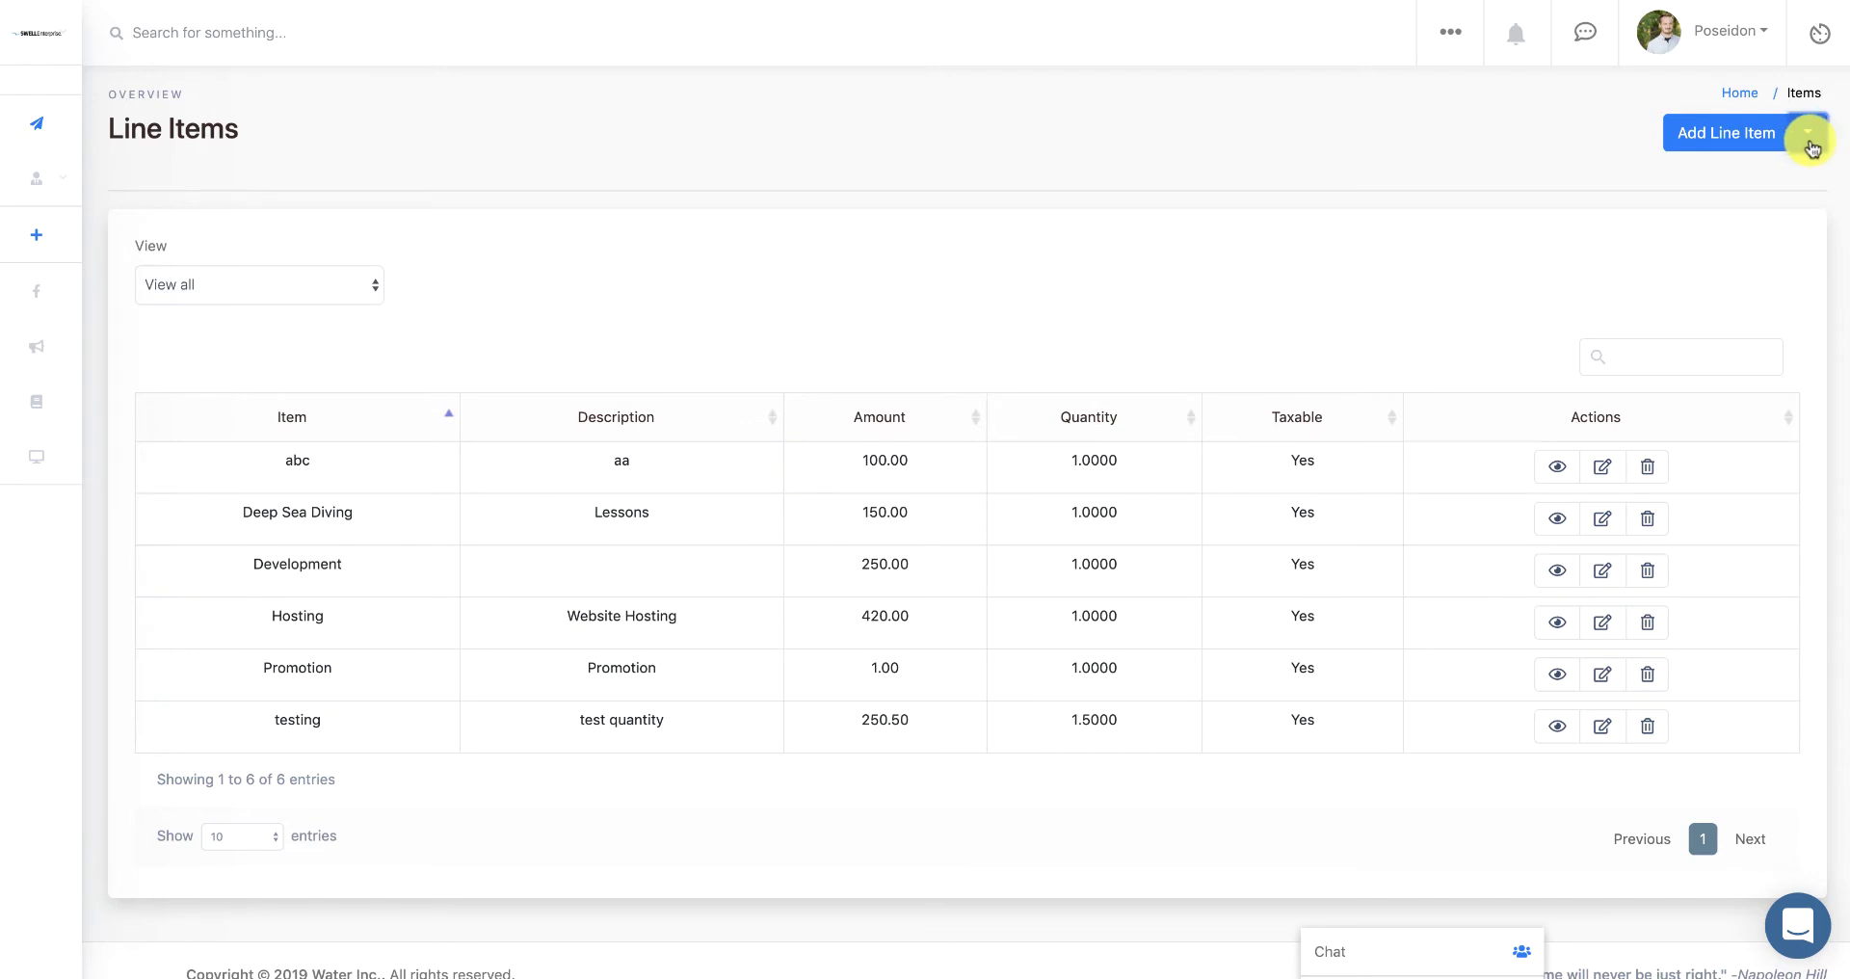
{"action": "left_click", "coordinate": [1720, 143]}
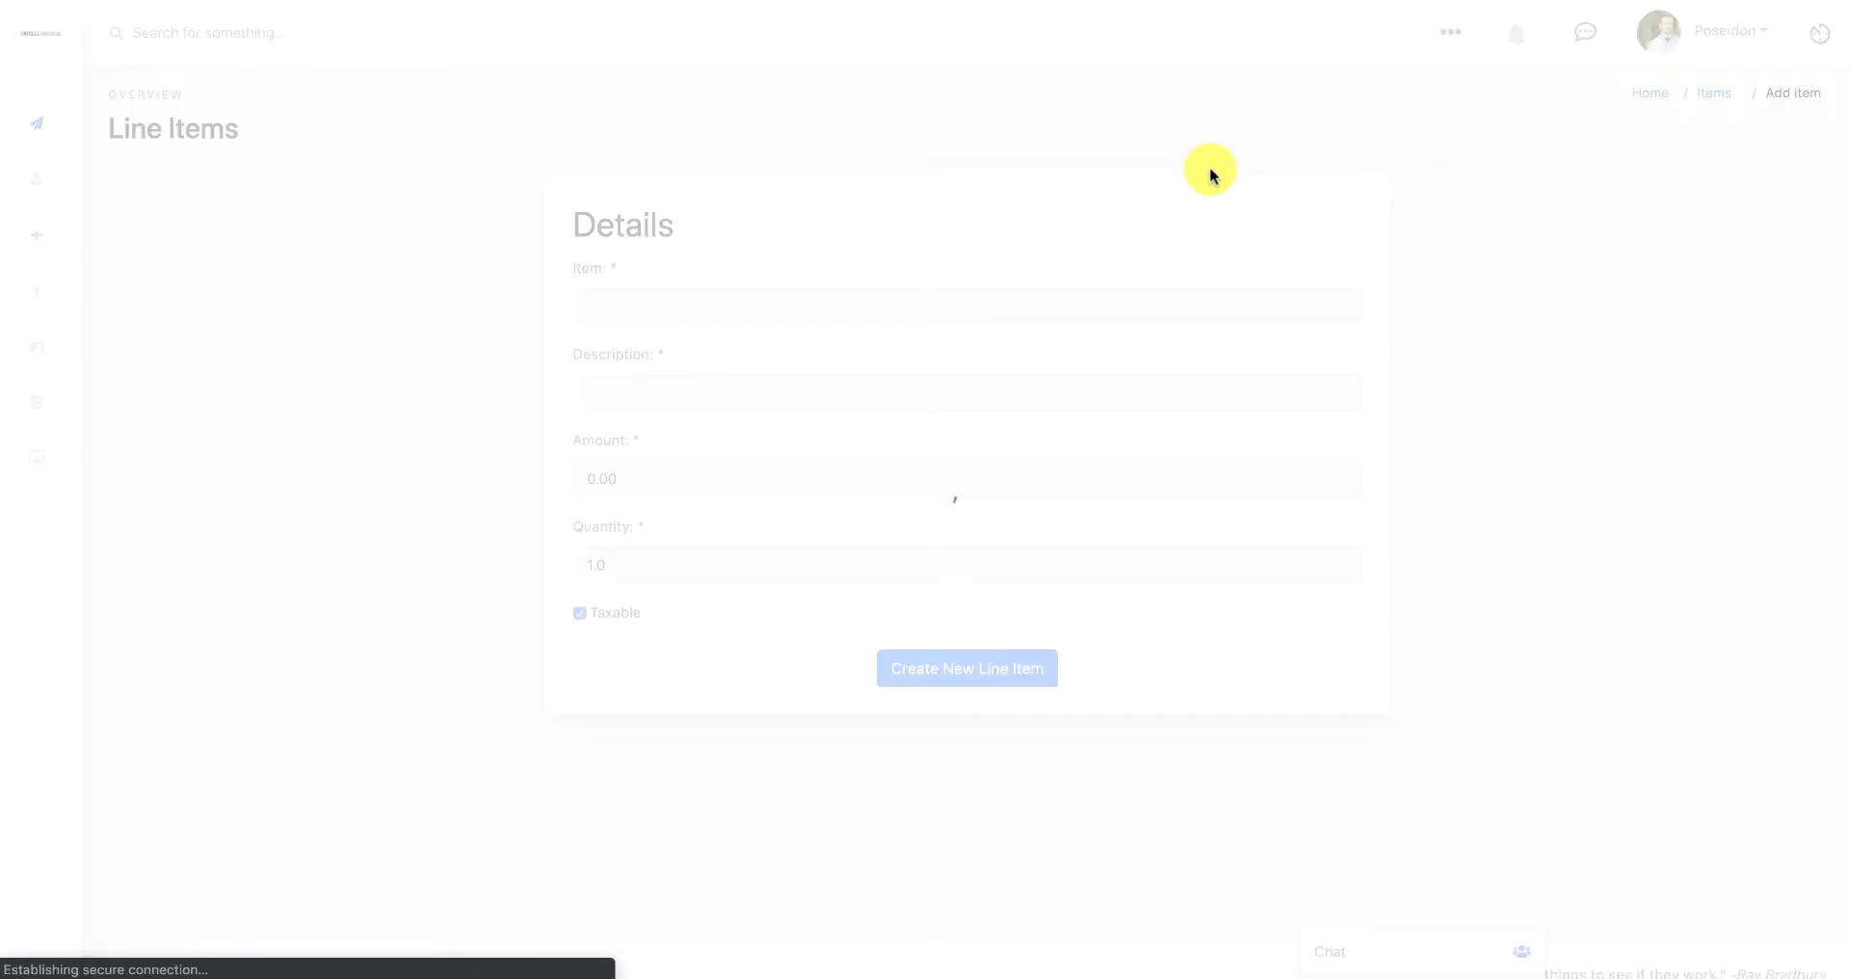
Name the line item Business Cards and describe it as 500 Business Cards
{"action": "left_click", "coordinate": [796, 309]}
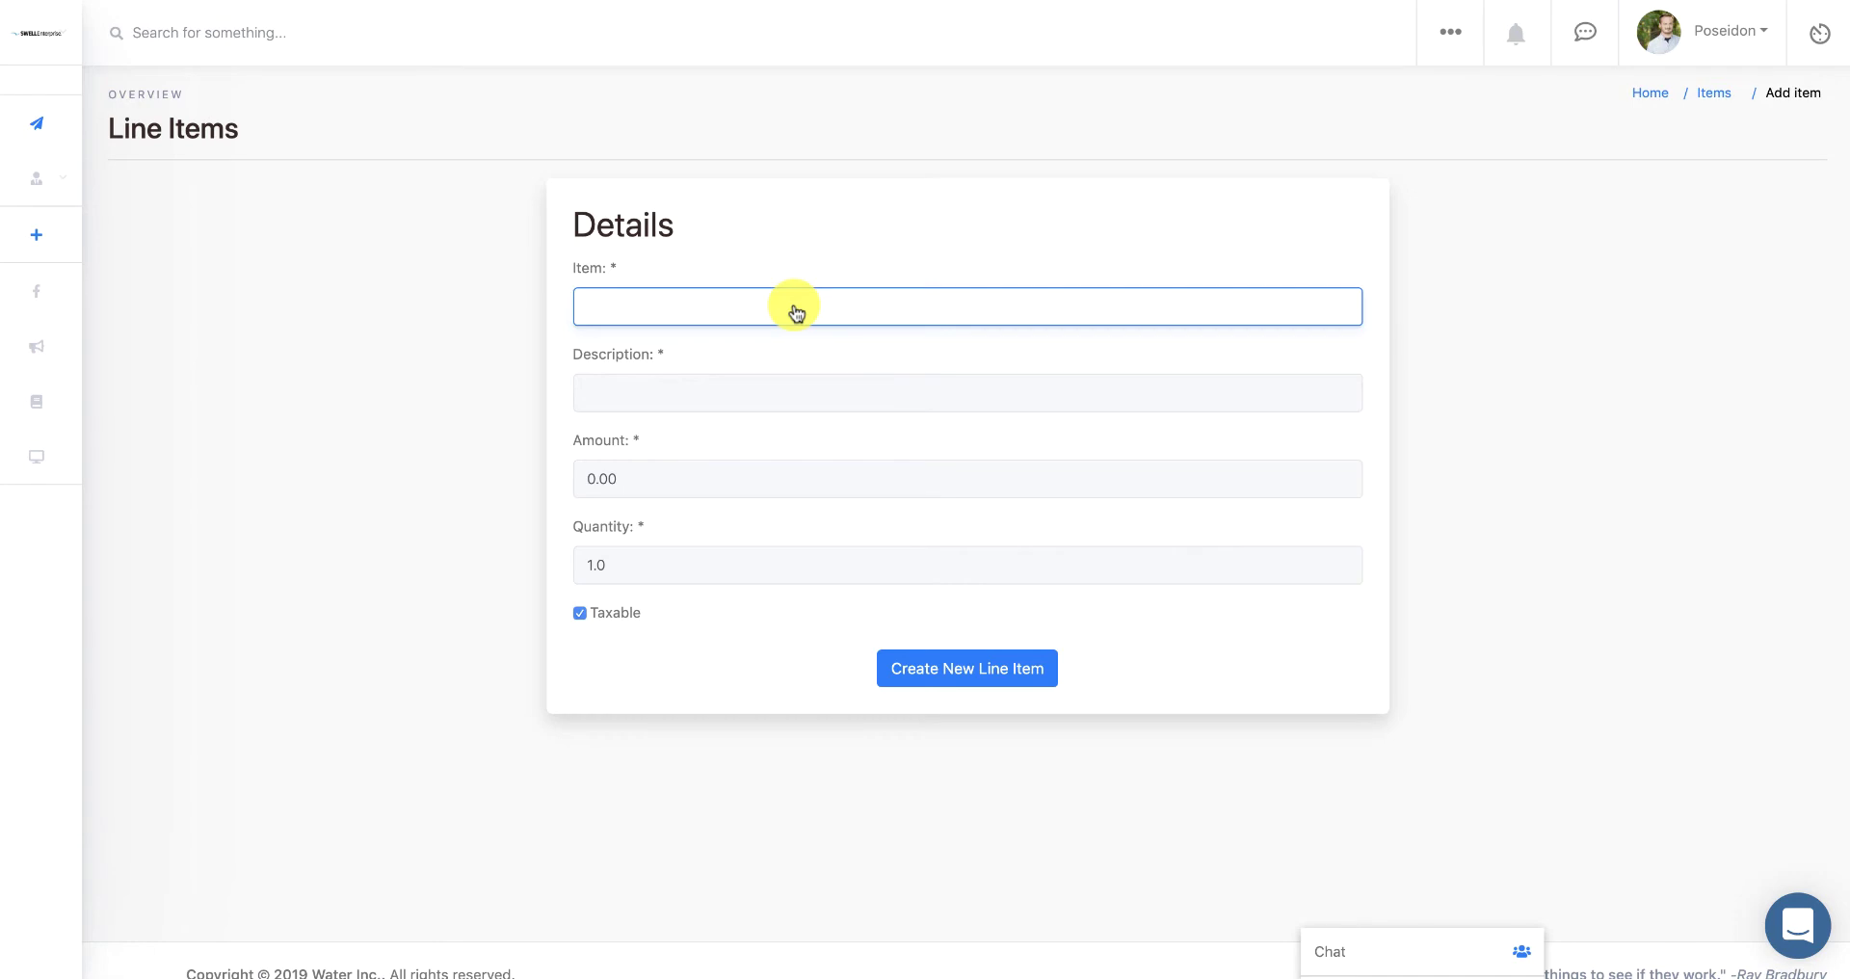
{"action": "type", "text": "Business Cards"}
{"action": "left_click", "coordinate": [796, 399]}
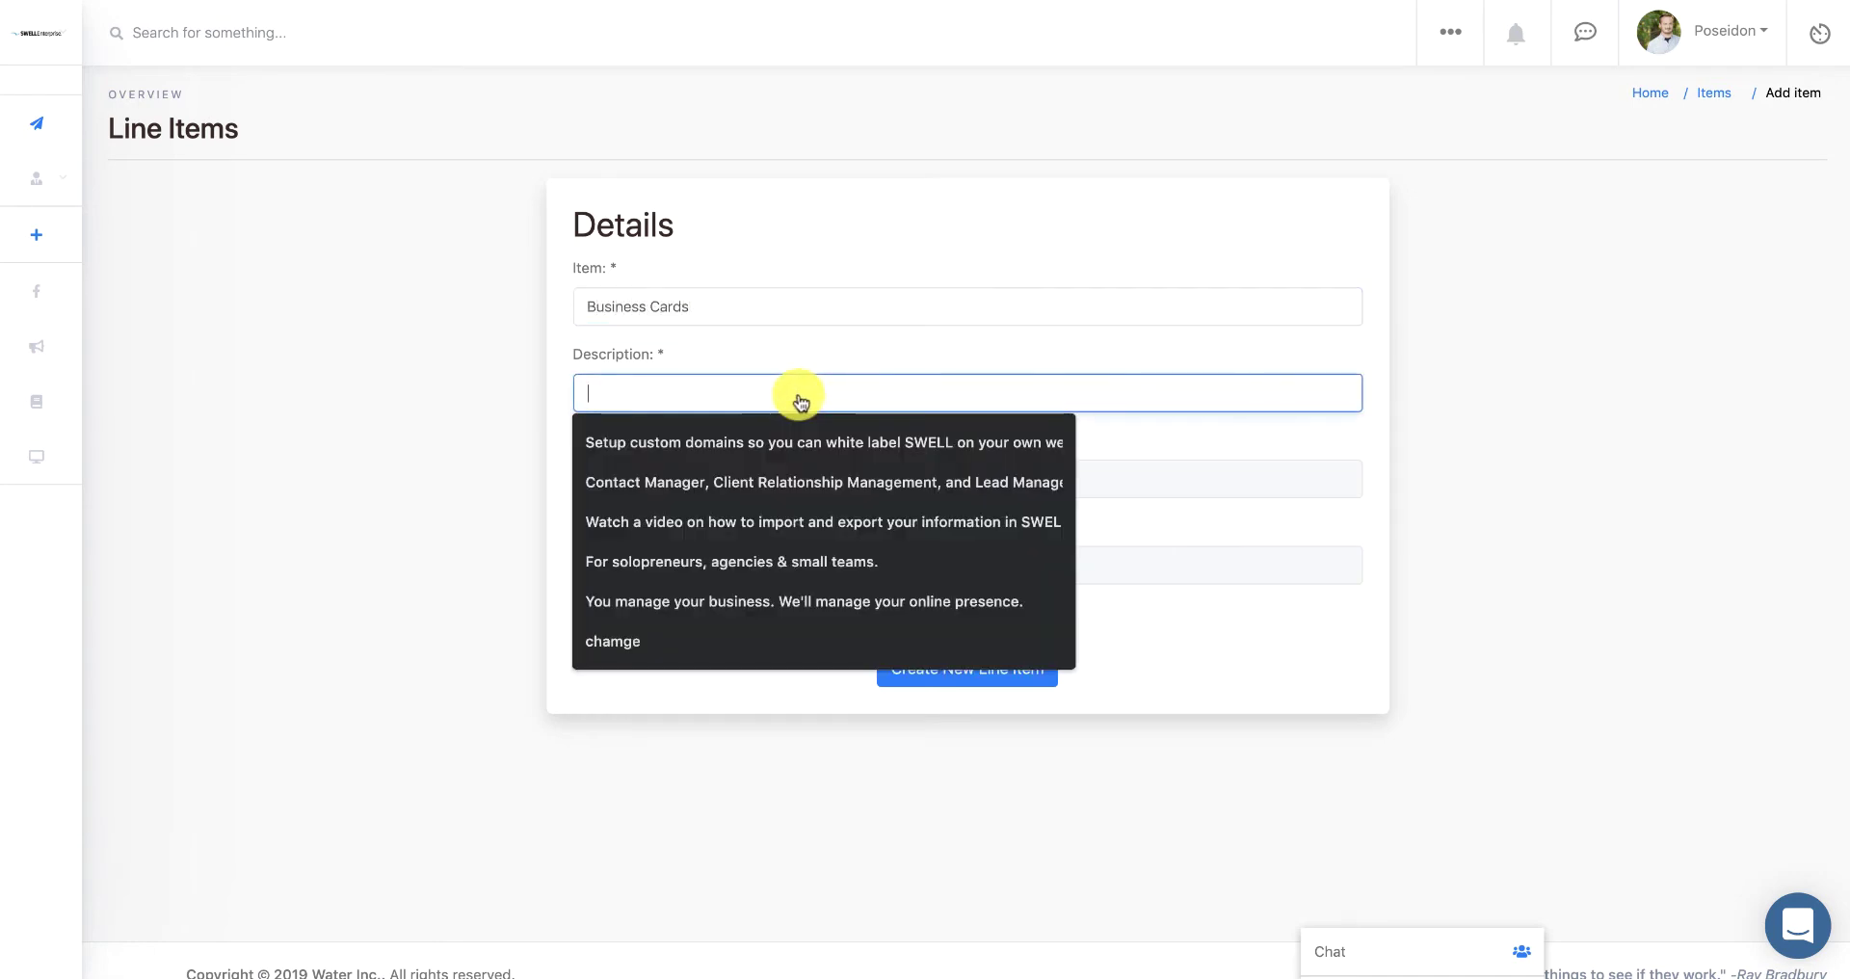
{"action": "type", "text": "500 Busi"}
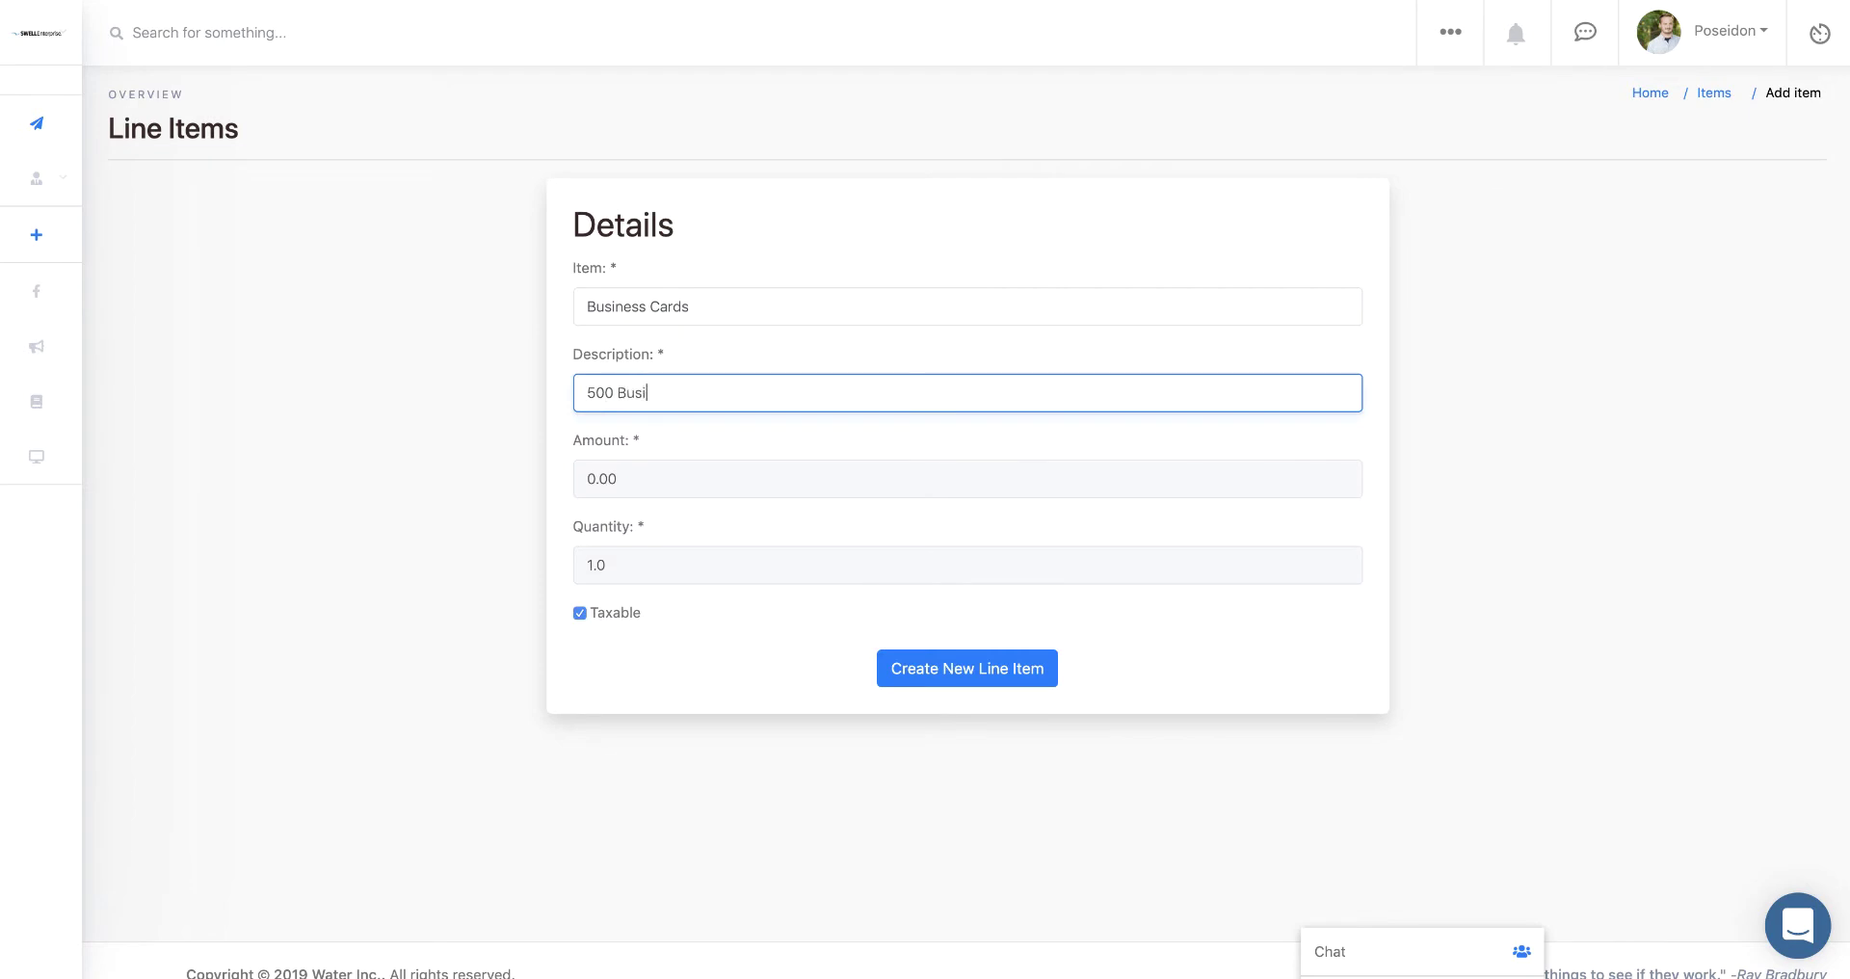
{"action": "type", "text": "ness Cards"}
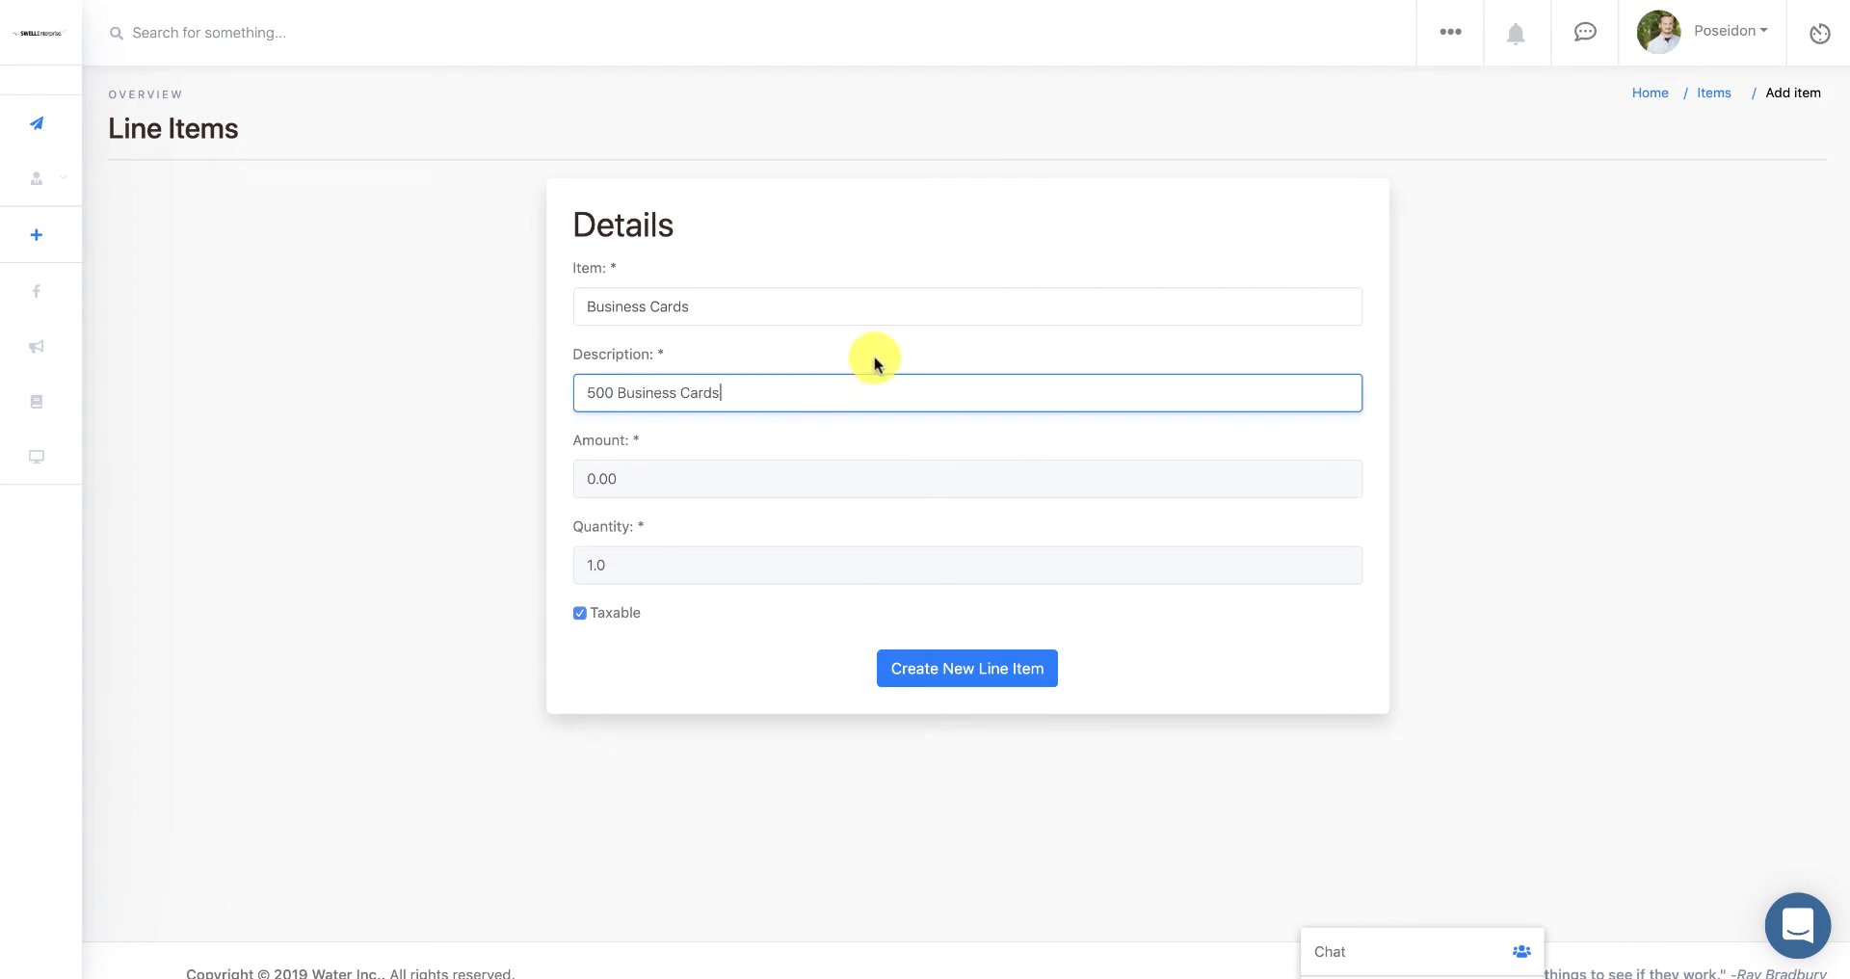
Set the amount to 100.00 and the quantity to 1.0, and create the item as taxable
{"action": "left_click", "coordinate": [584, 479]}
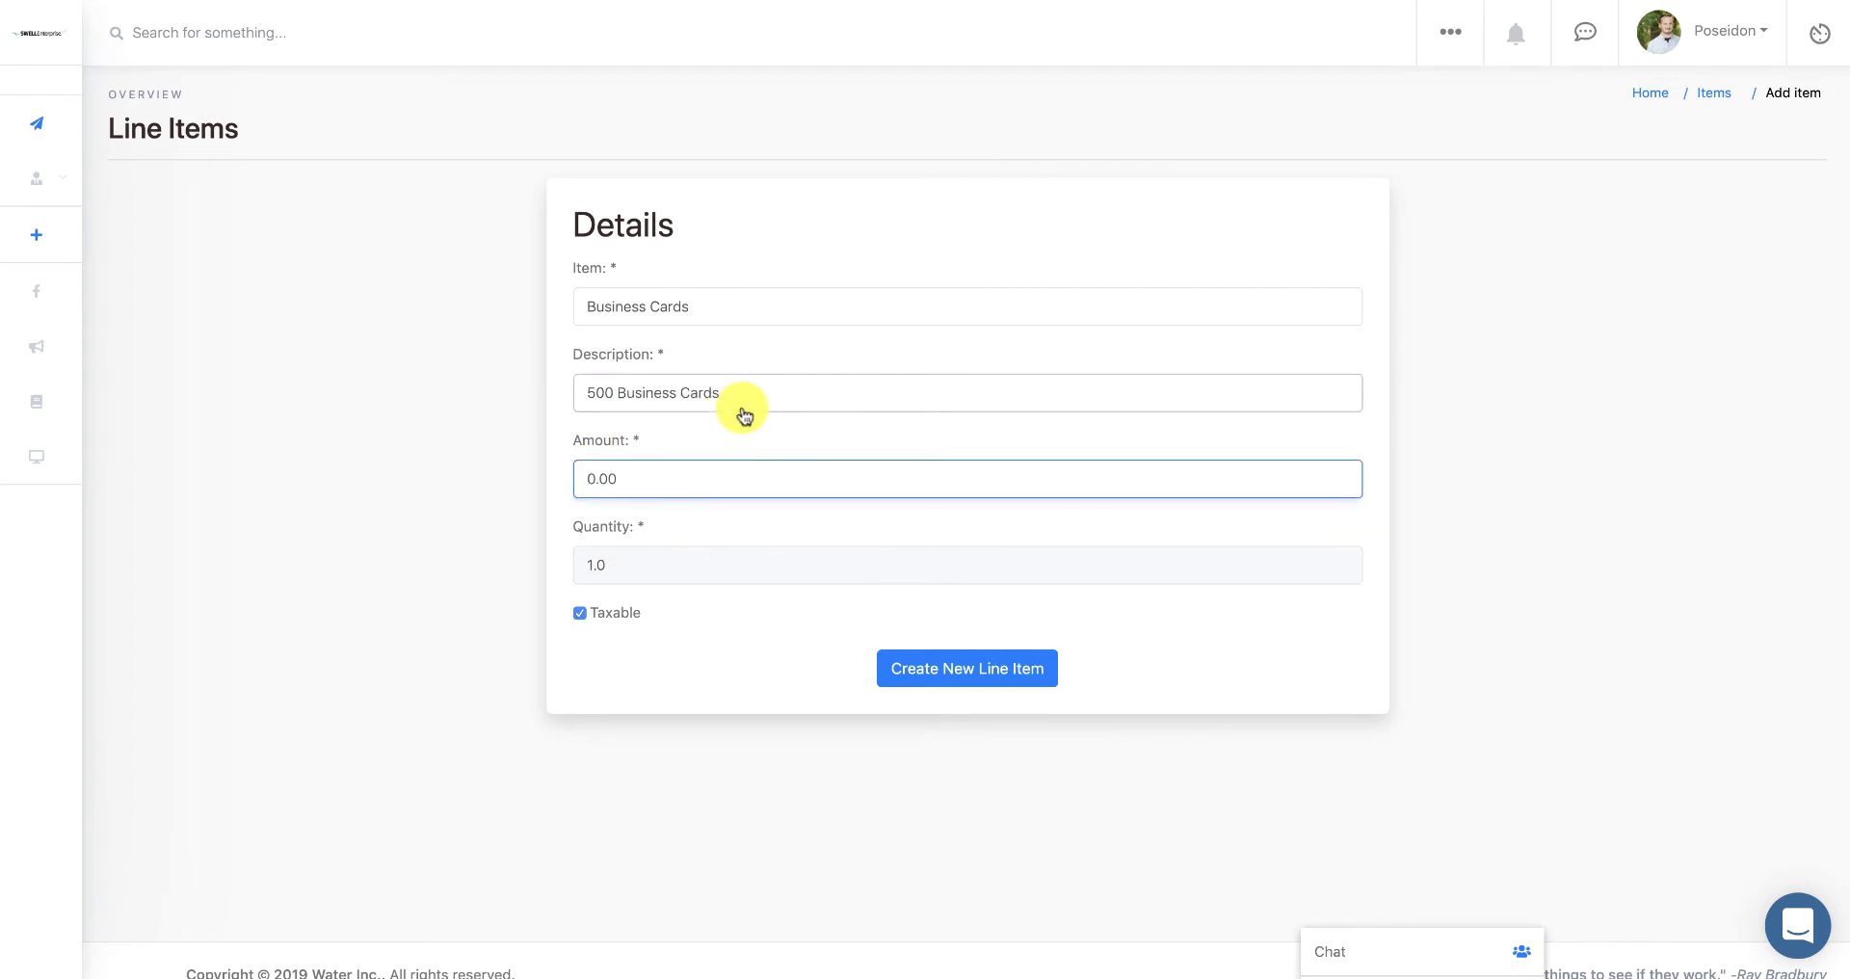
{"action": "type", "text": "10"}
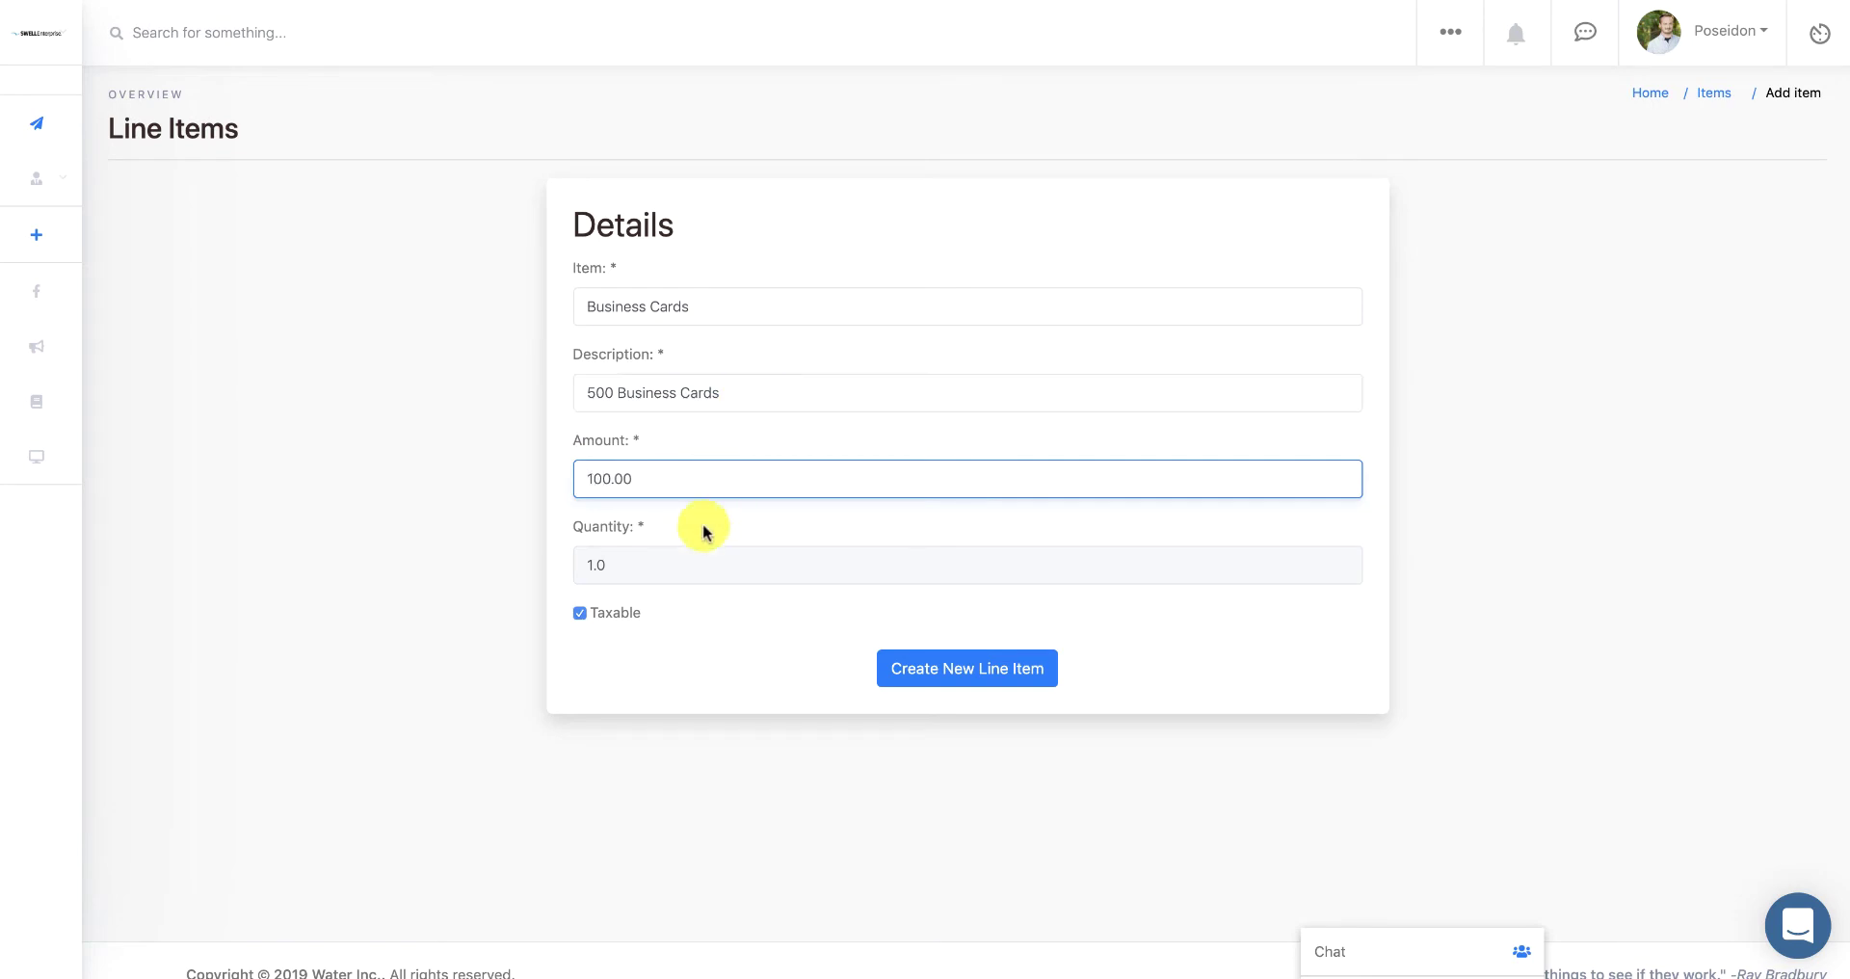
{"action": "left_click", "coordinate": [591, 570]}
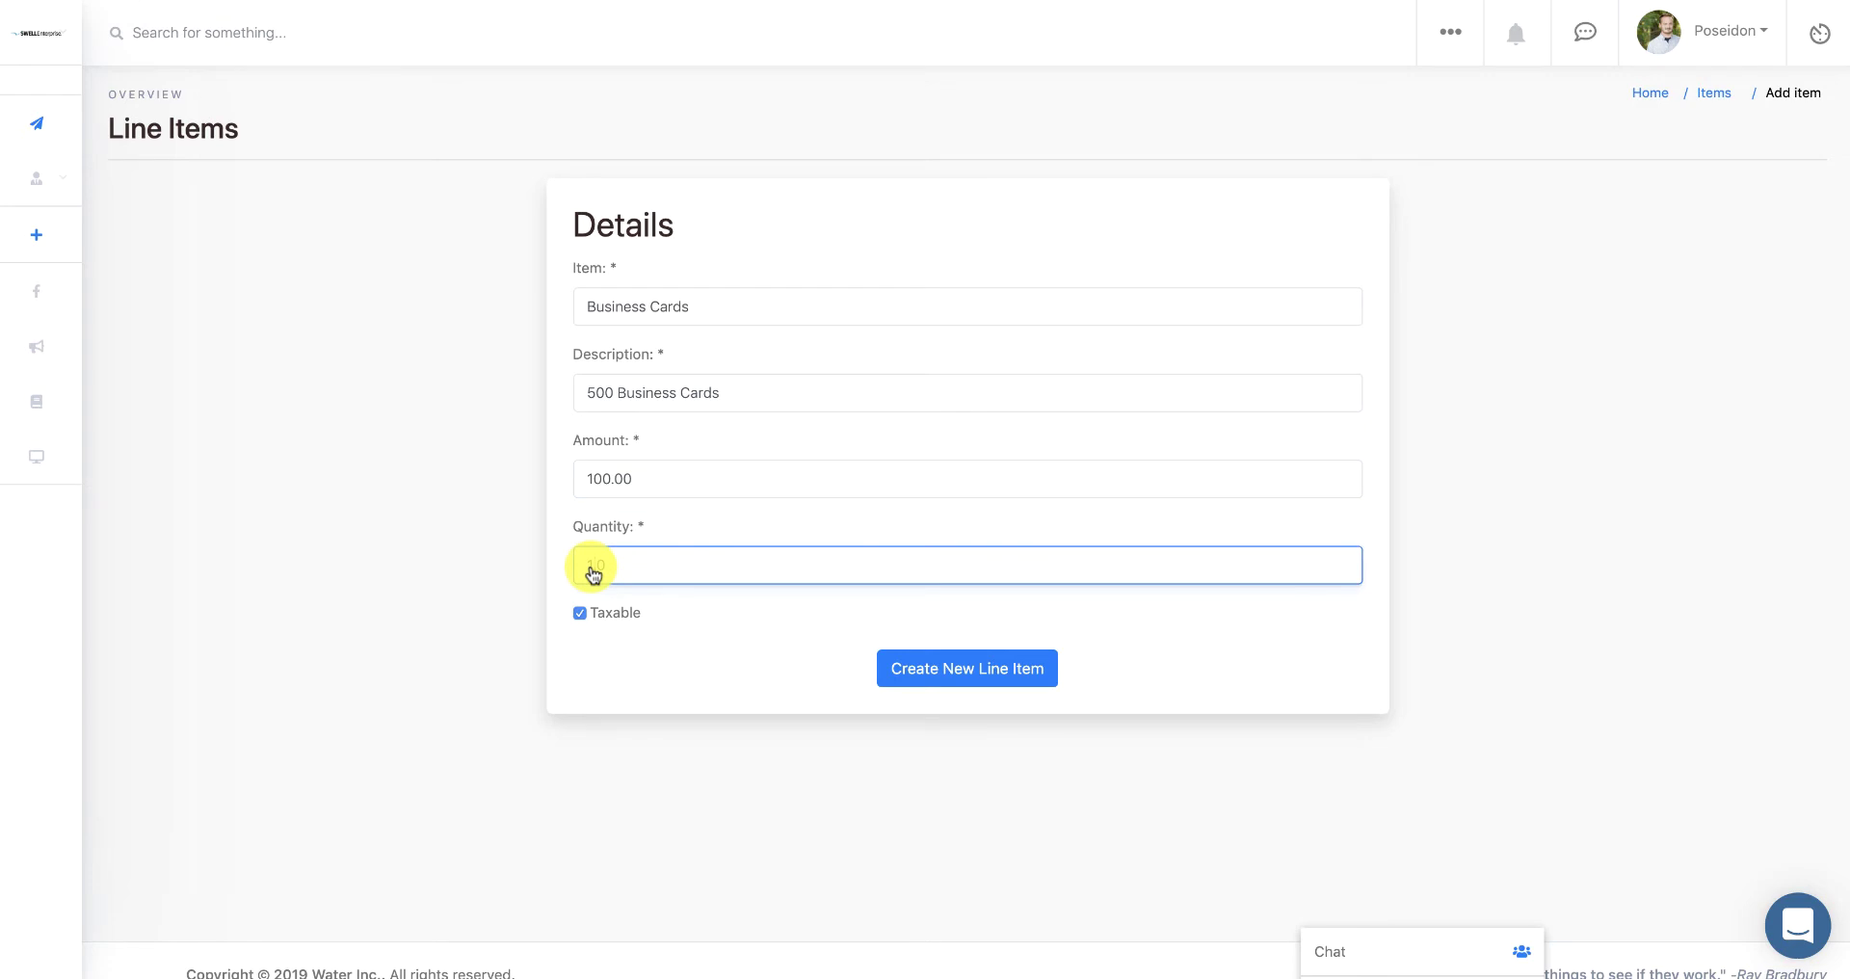
{"action": "type", "text": "10"}
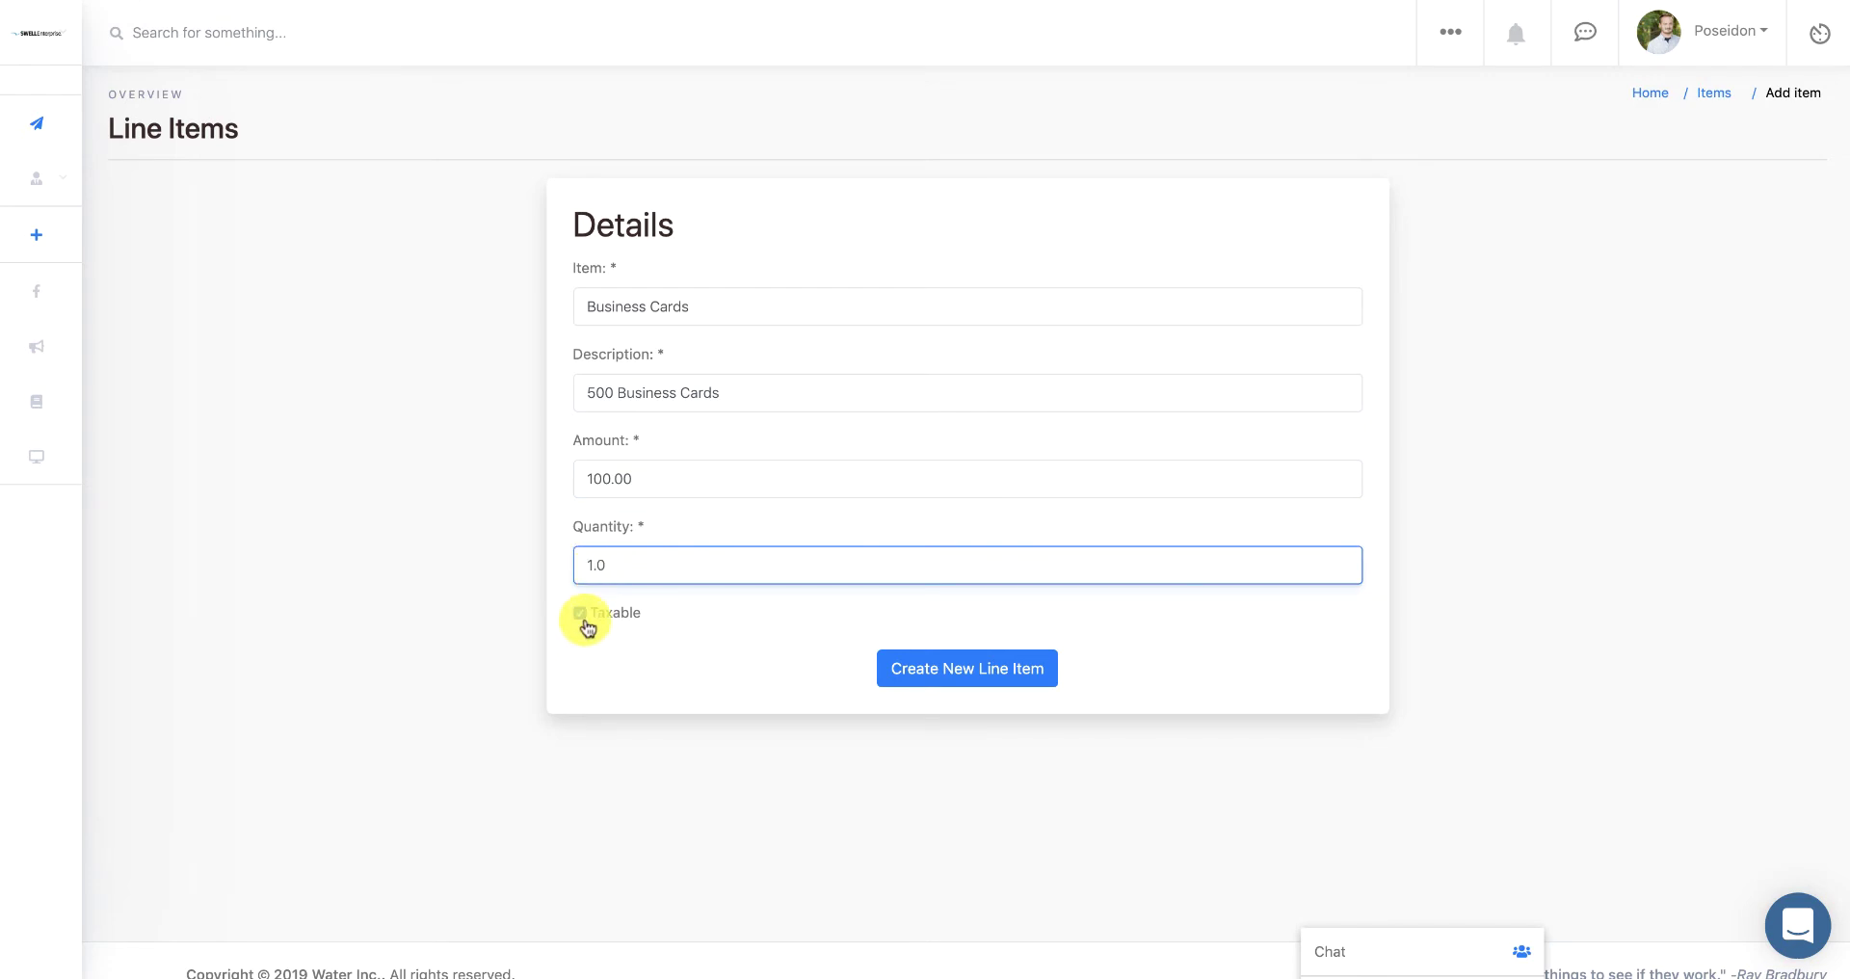
{"action": "left_click", "coordinate": [579, 614]}
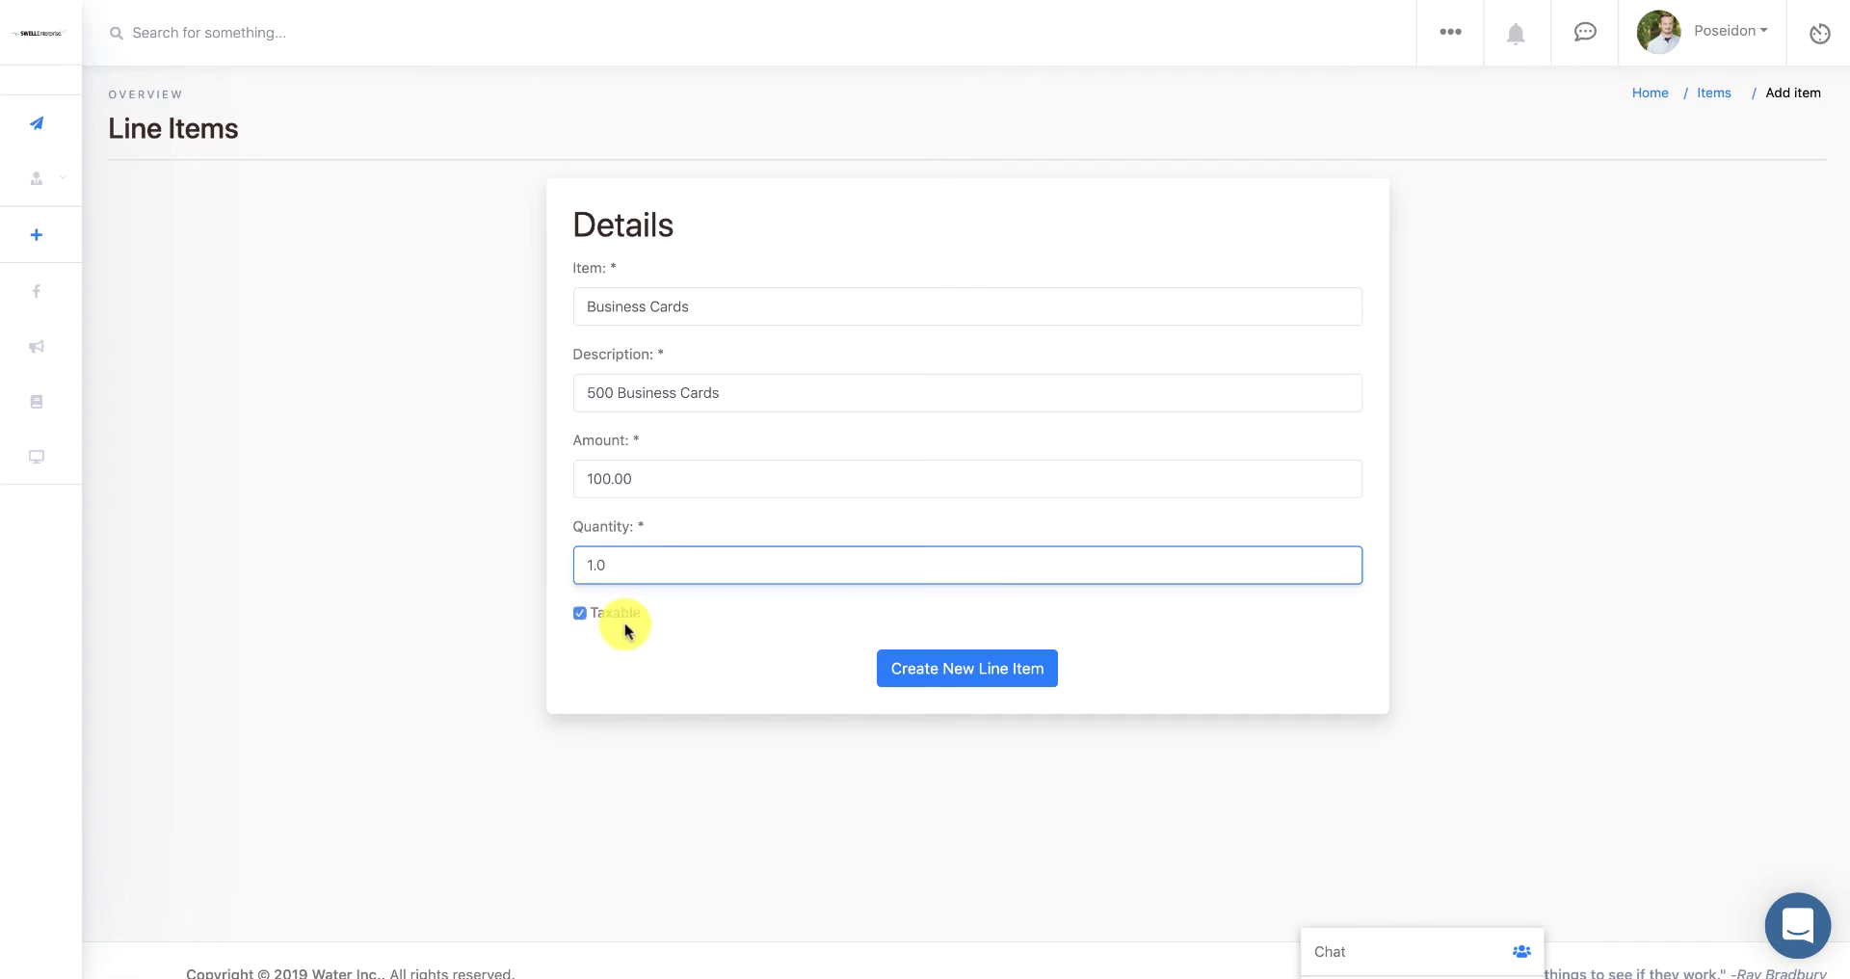
{"action": "left_click", "coordinate": [932, 672]}
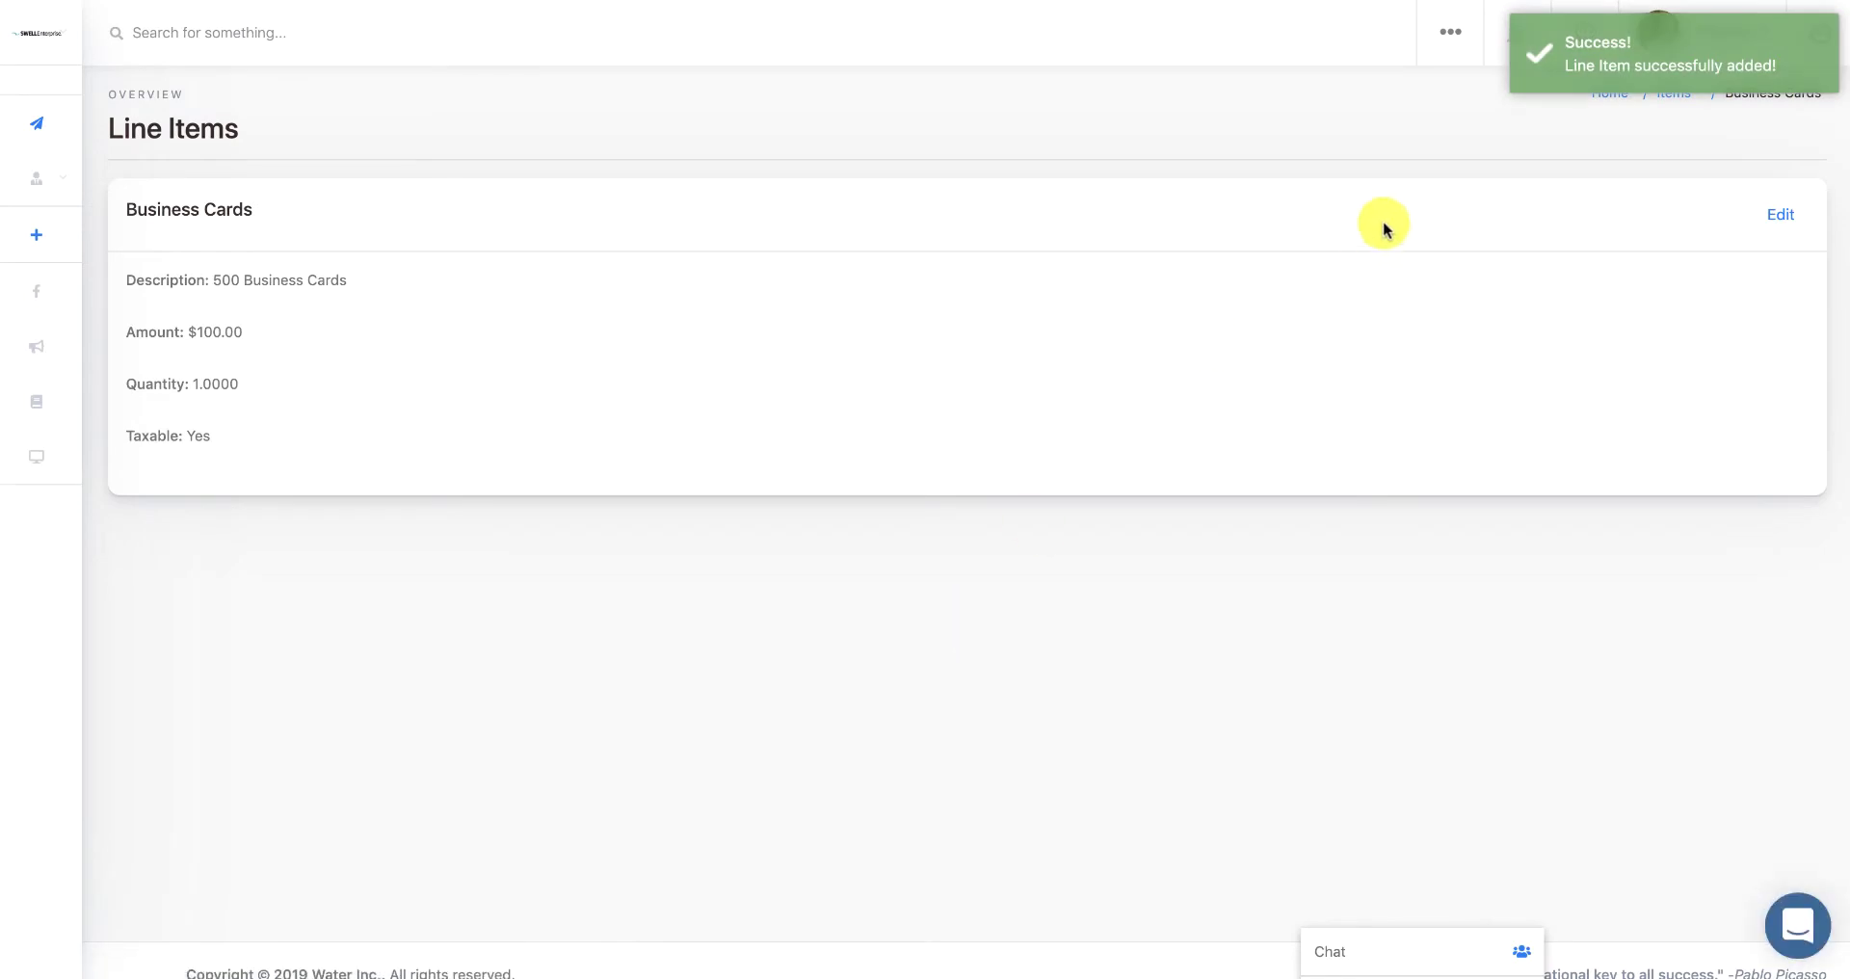
Start a new invoice for the SWELL Systems, Inc client and fill in its purchase order number
{"action": "left_click", "coordinate": [1449, 37]}
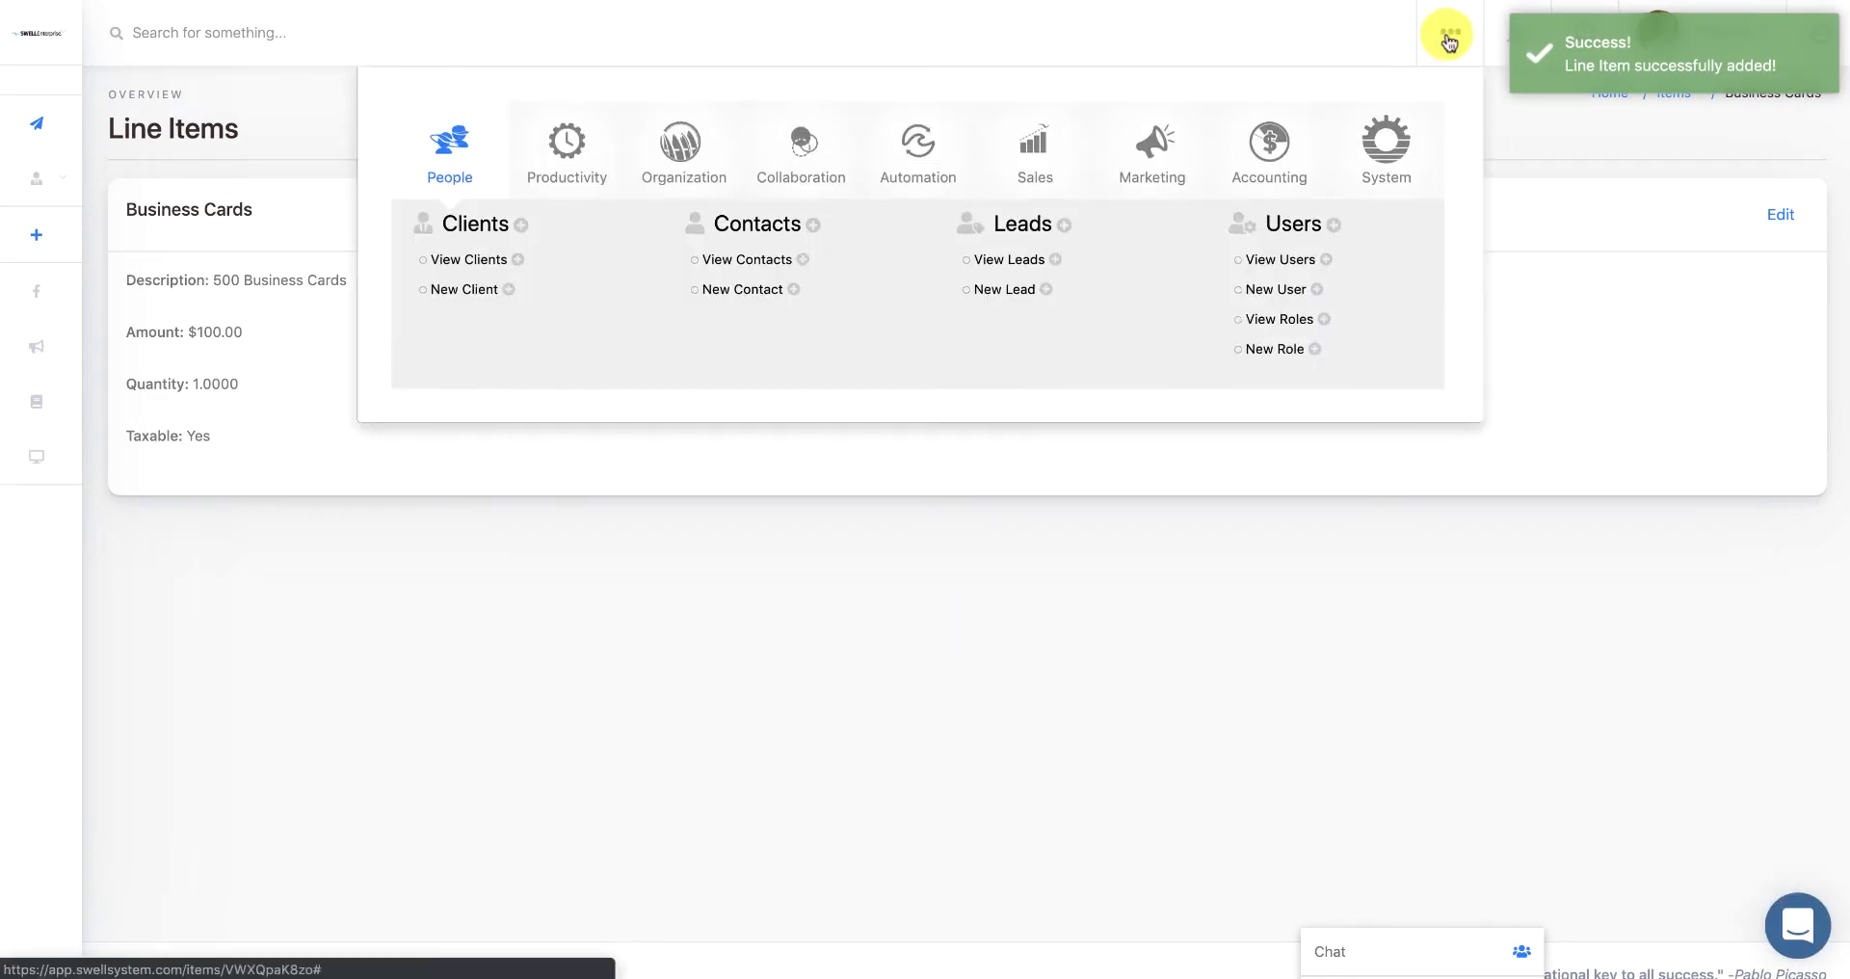
{"action": "left_click", "coordinate": [1038, 171]}
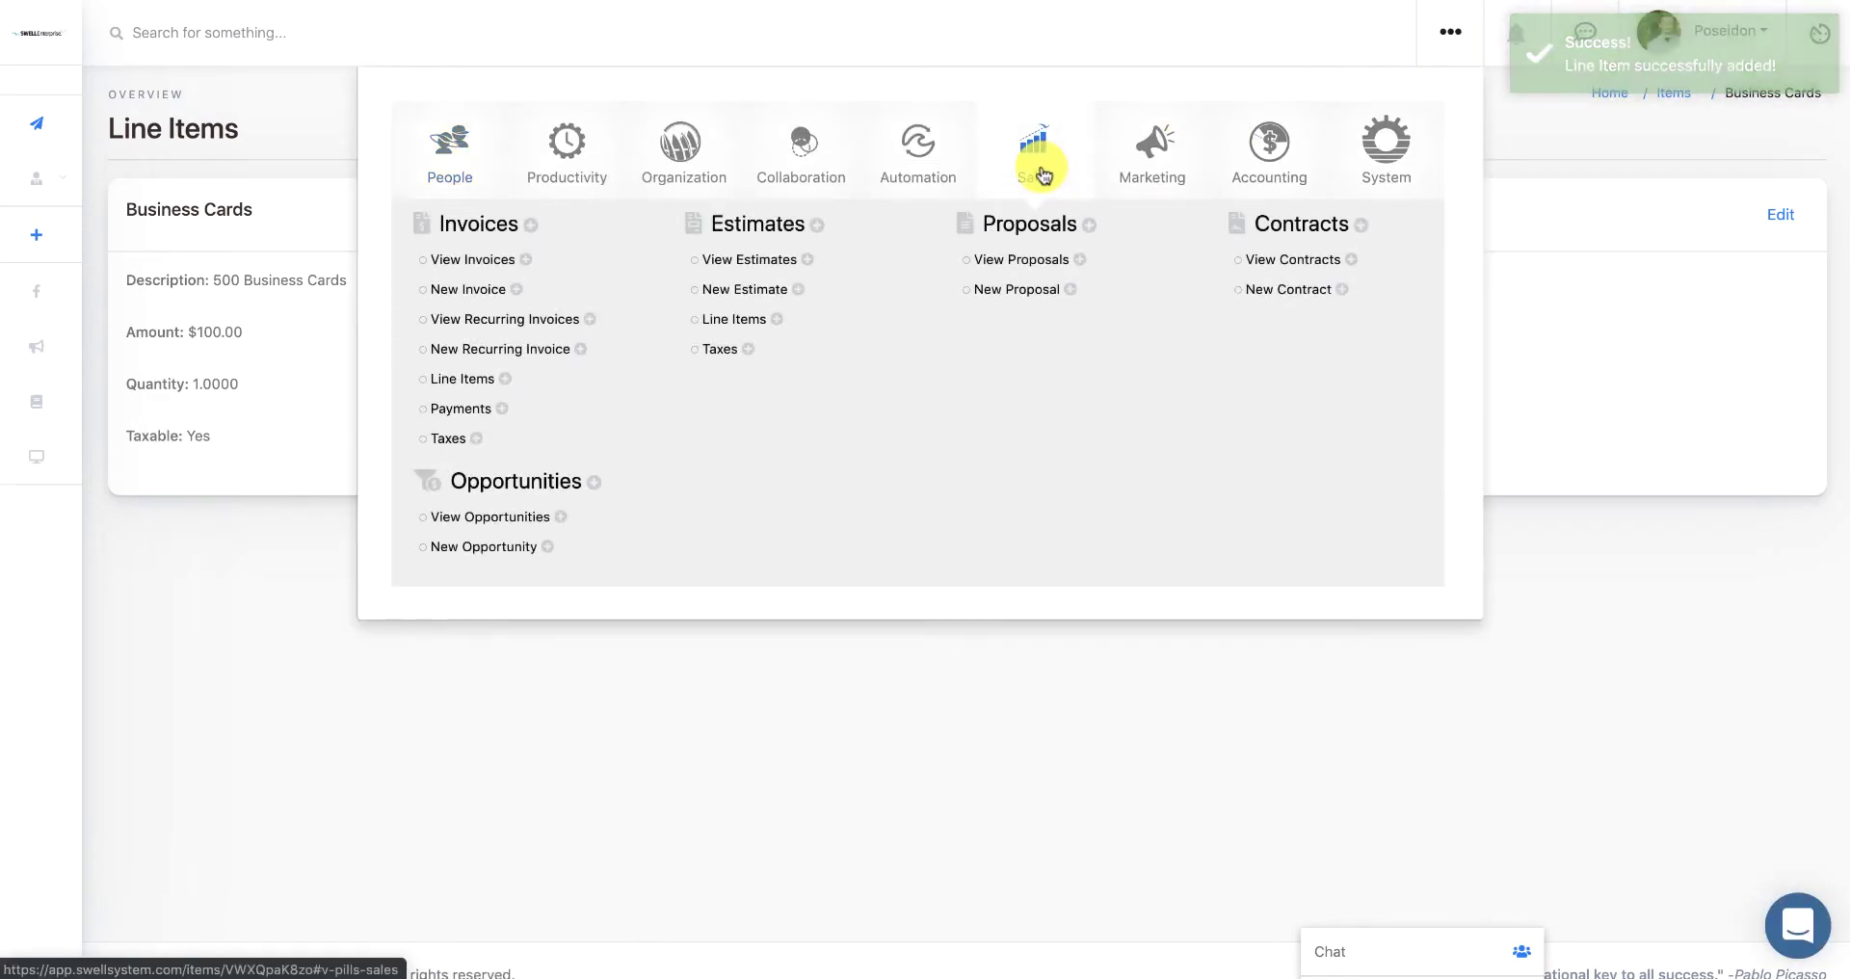
{"action": "left_click", "coordinate": [475, 291]}
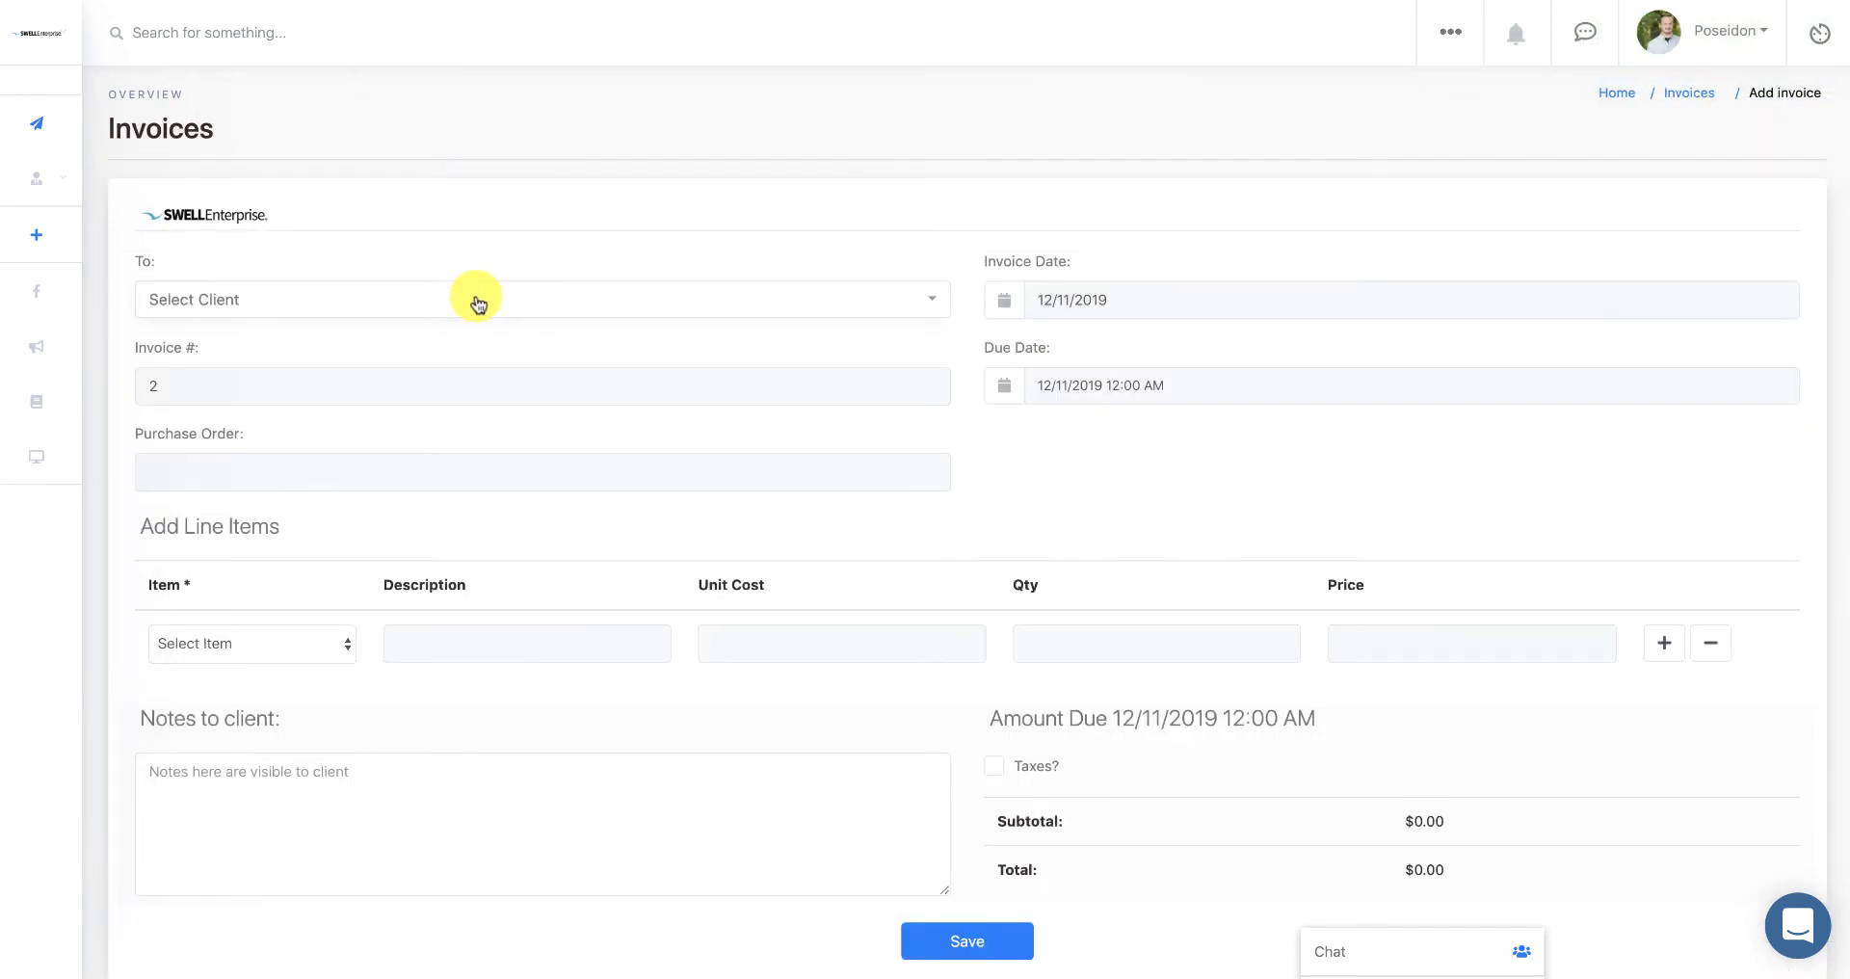
{"action": "left_click", "coordinate": [477, 301]}
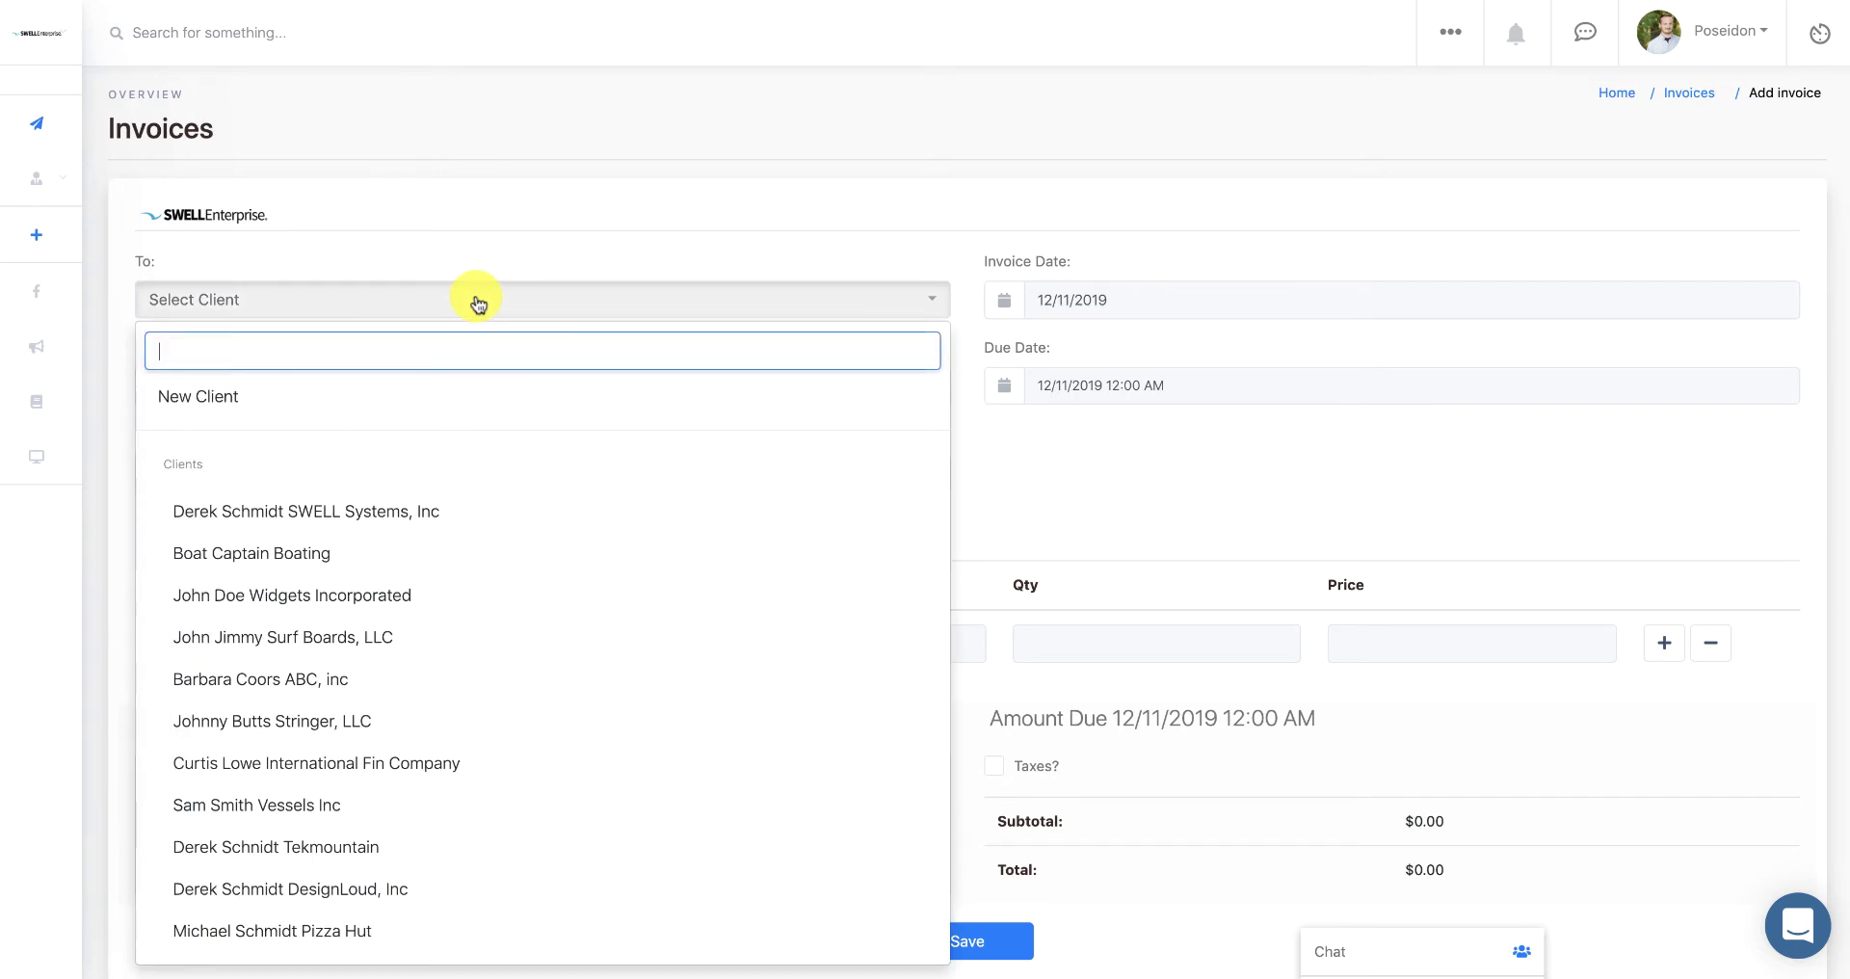
{"action": "left_click", "coordinate": [401, 513]}
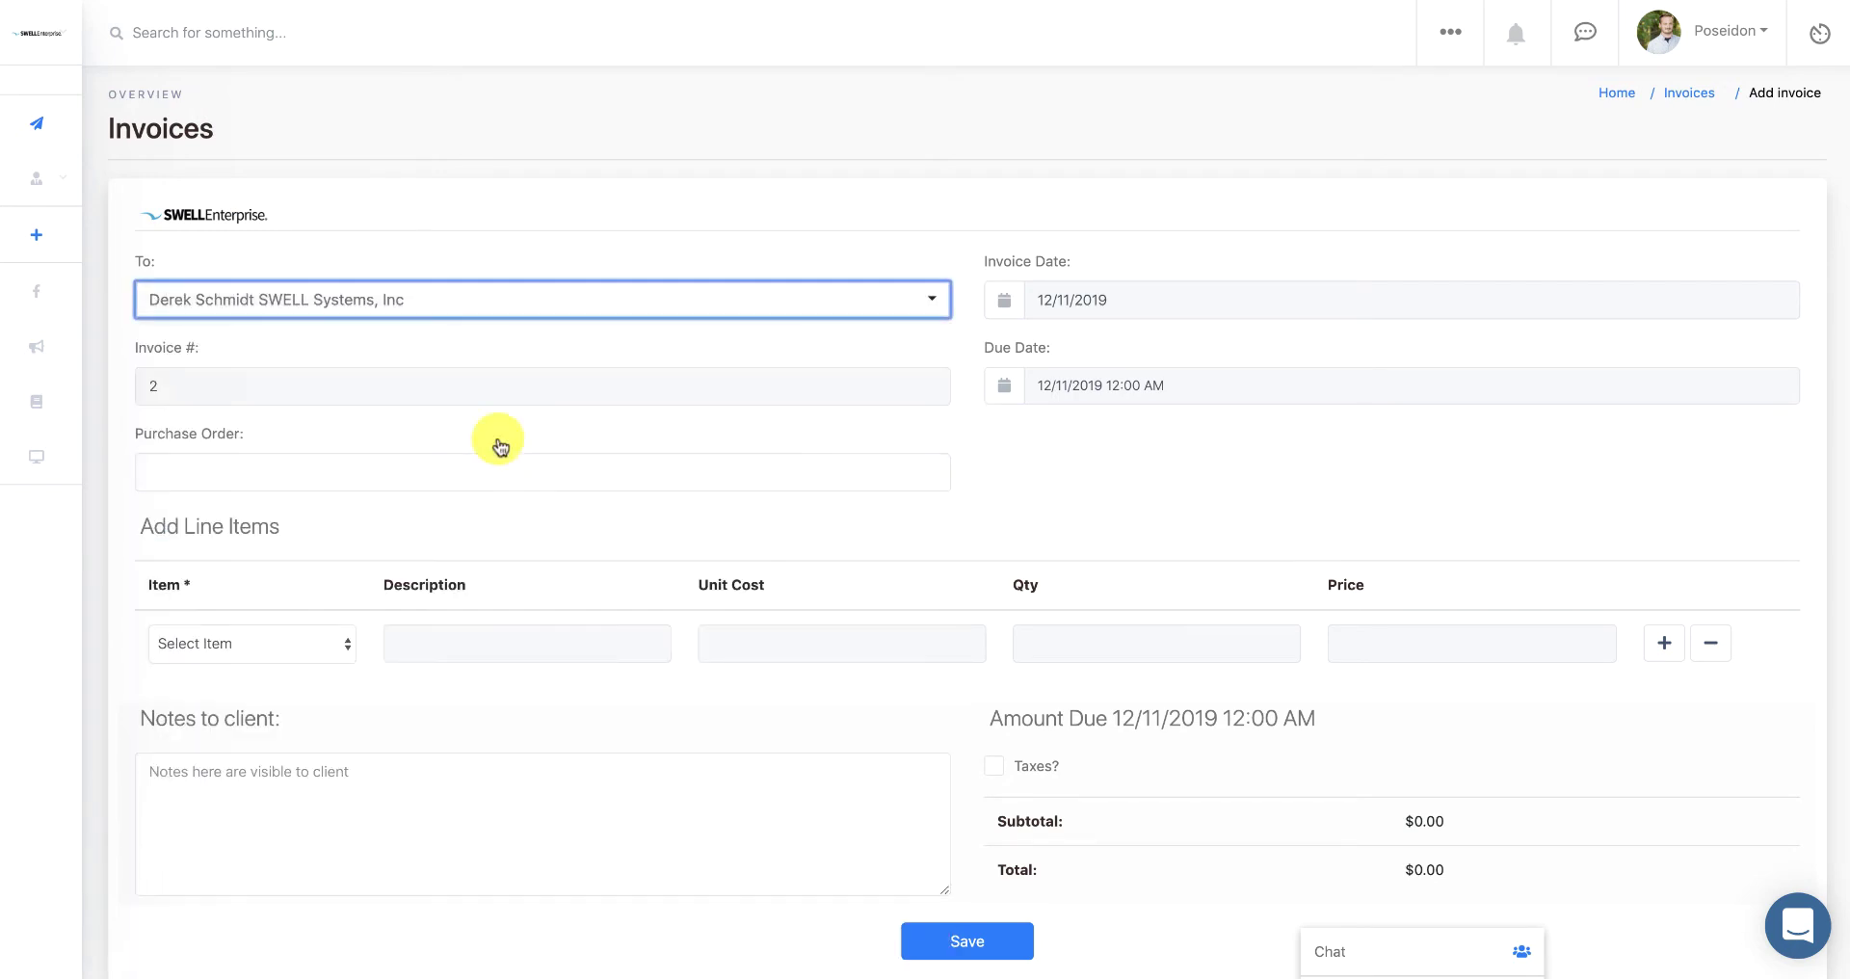
{"action": "left_click", "coordinate": [590, 471]}
{"action": "type", "text": "ergser"}
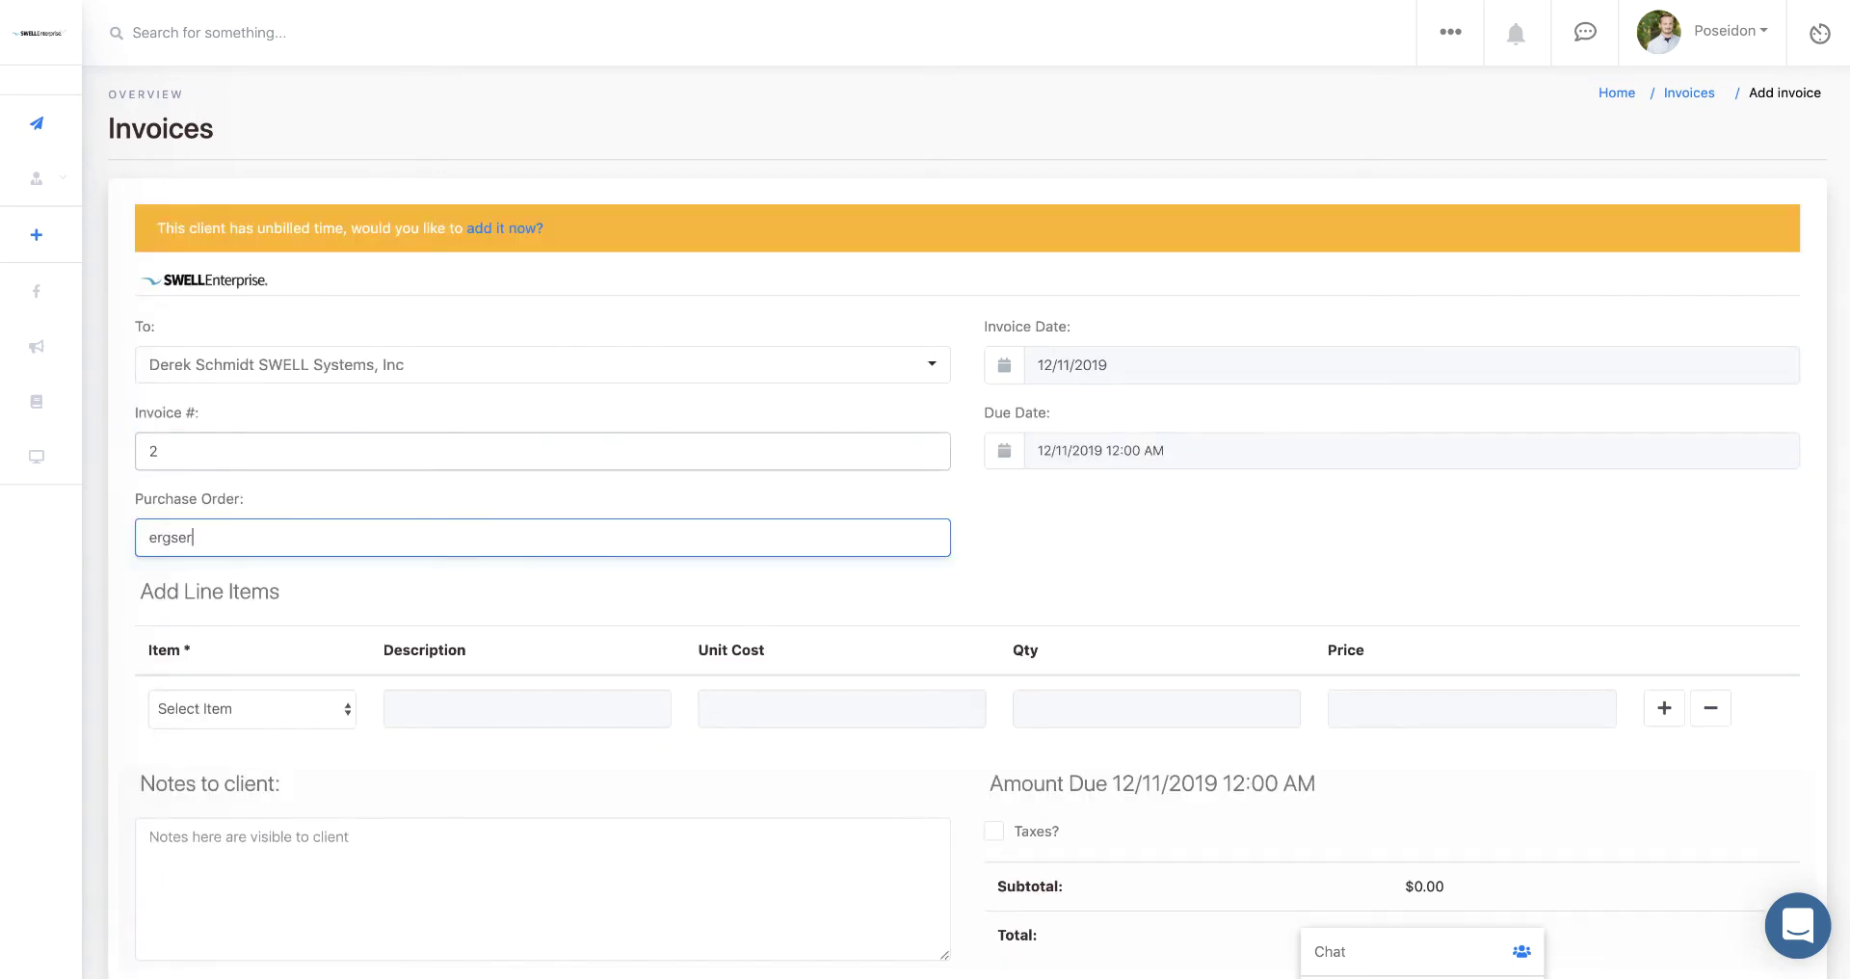
Choose Business Cards as the invoice's first line item
{"action": "left_click", "coordinate": [813, 590]}
{"action": "scroll", "coordinate": [813, 591], "scroll_direction": "down", "scroll_amount": 2}
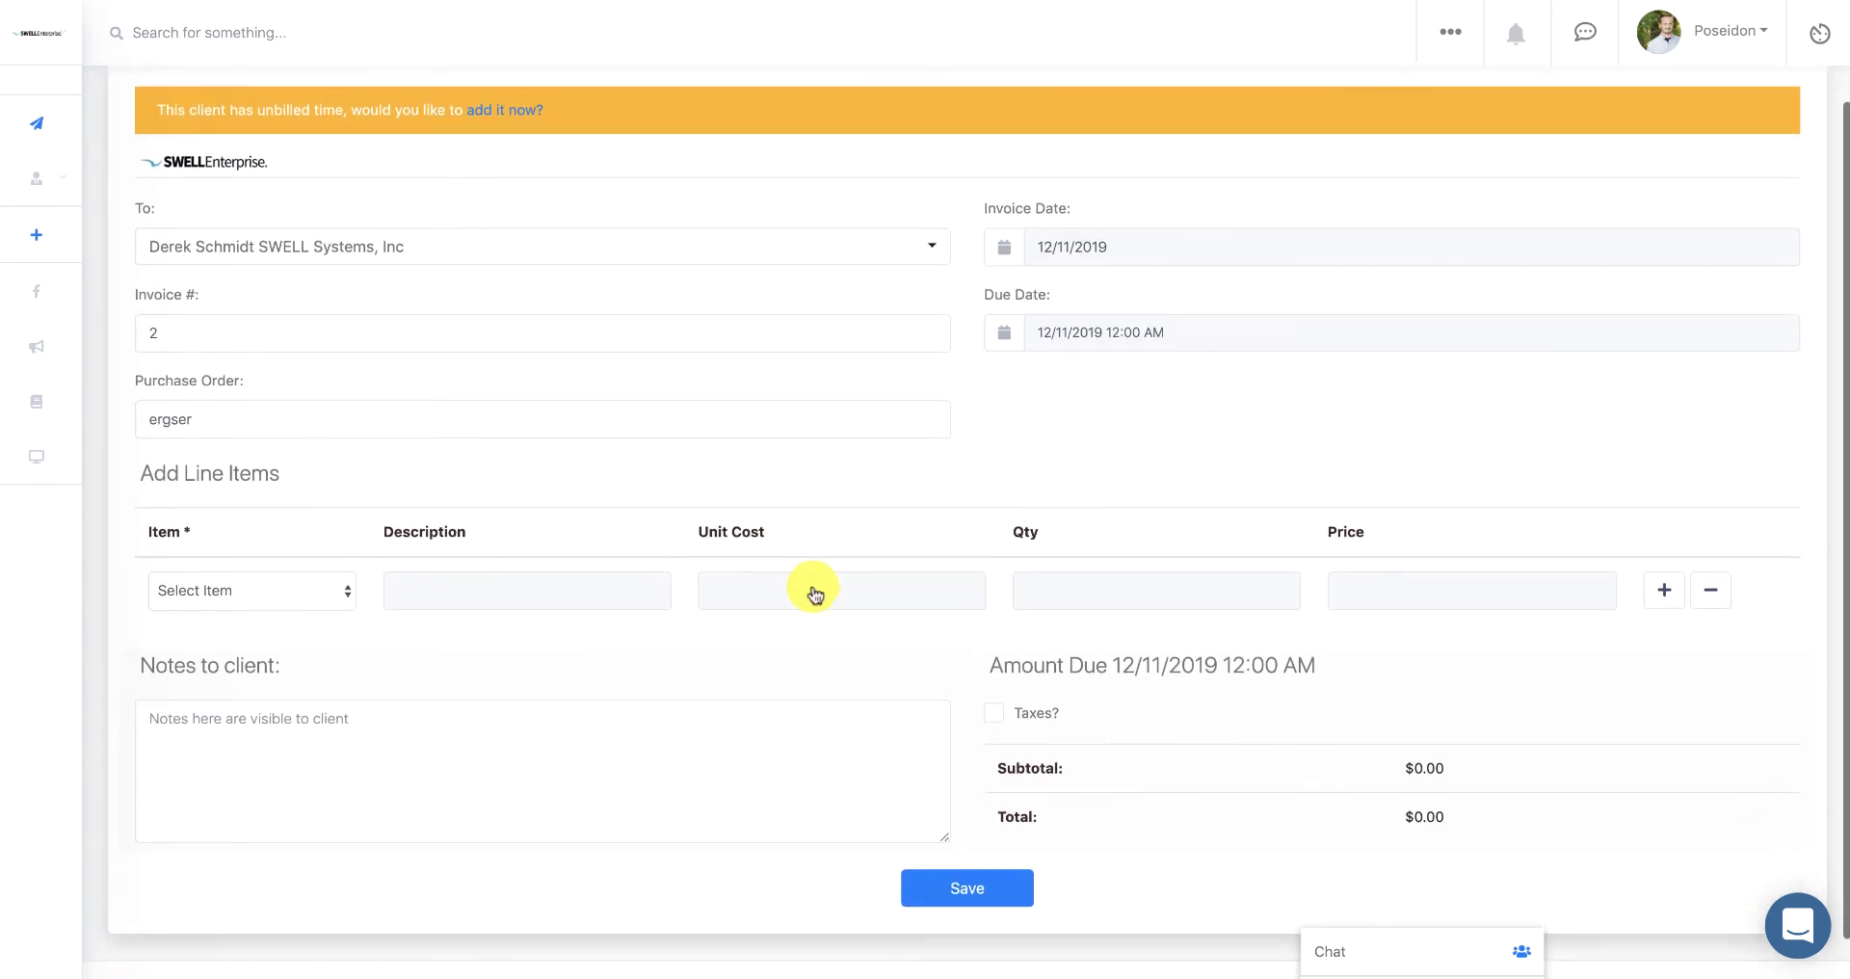
{"action": "left_click", "coordinate": [318, 597]}
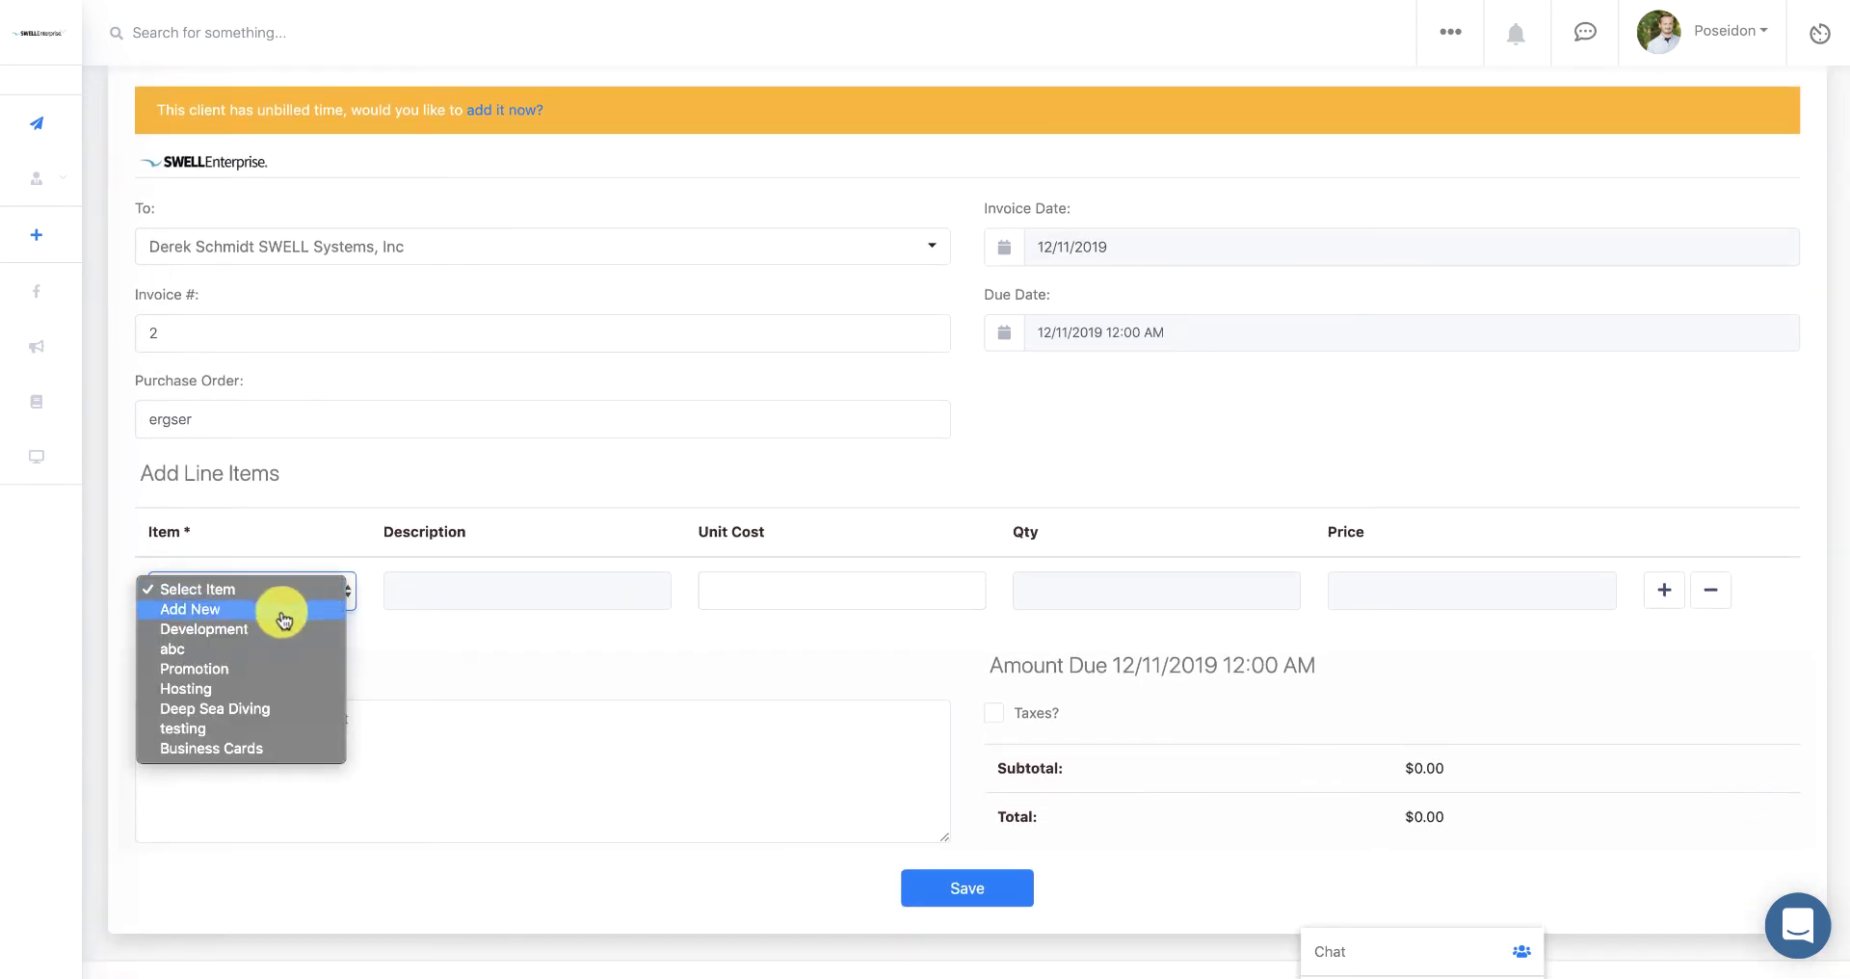
{"action": "left_click", "coordinate": [234, 752]}
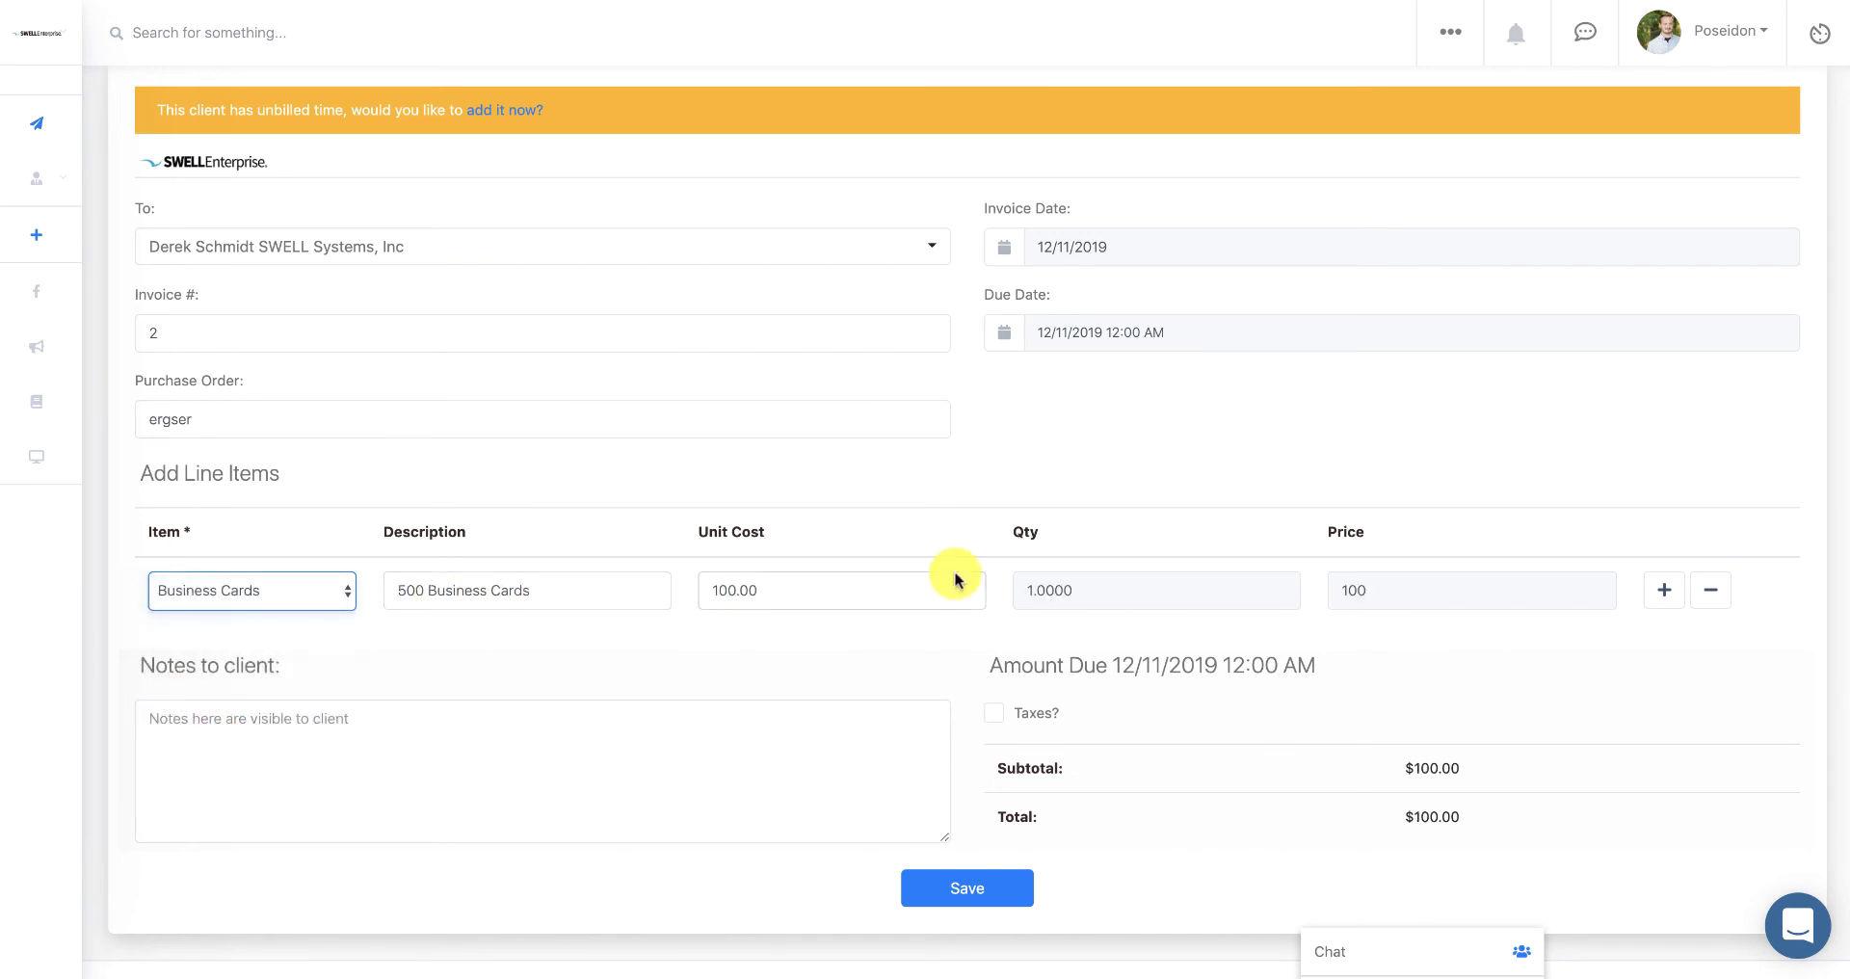
Set the Business Cards line's unit cost to 500.00 and its quantity to 5.0000
{"action": "left_click", "coordinate": [710, 597]}
{"action": "key", "text": "Delete"}
{"action": "type", "text": "5"}
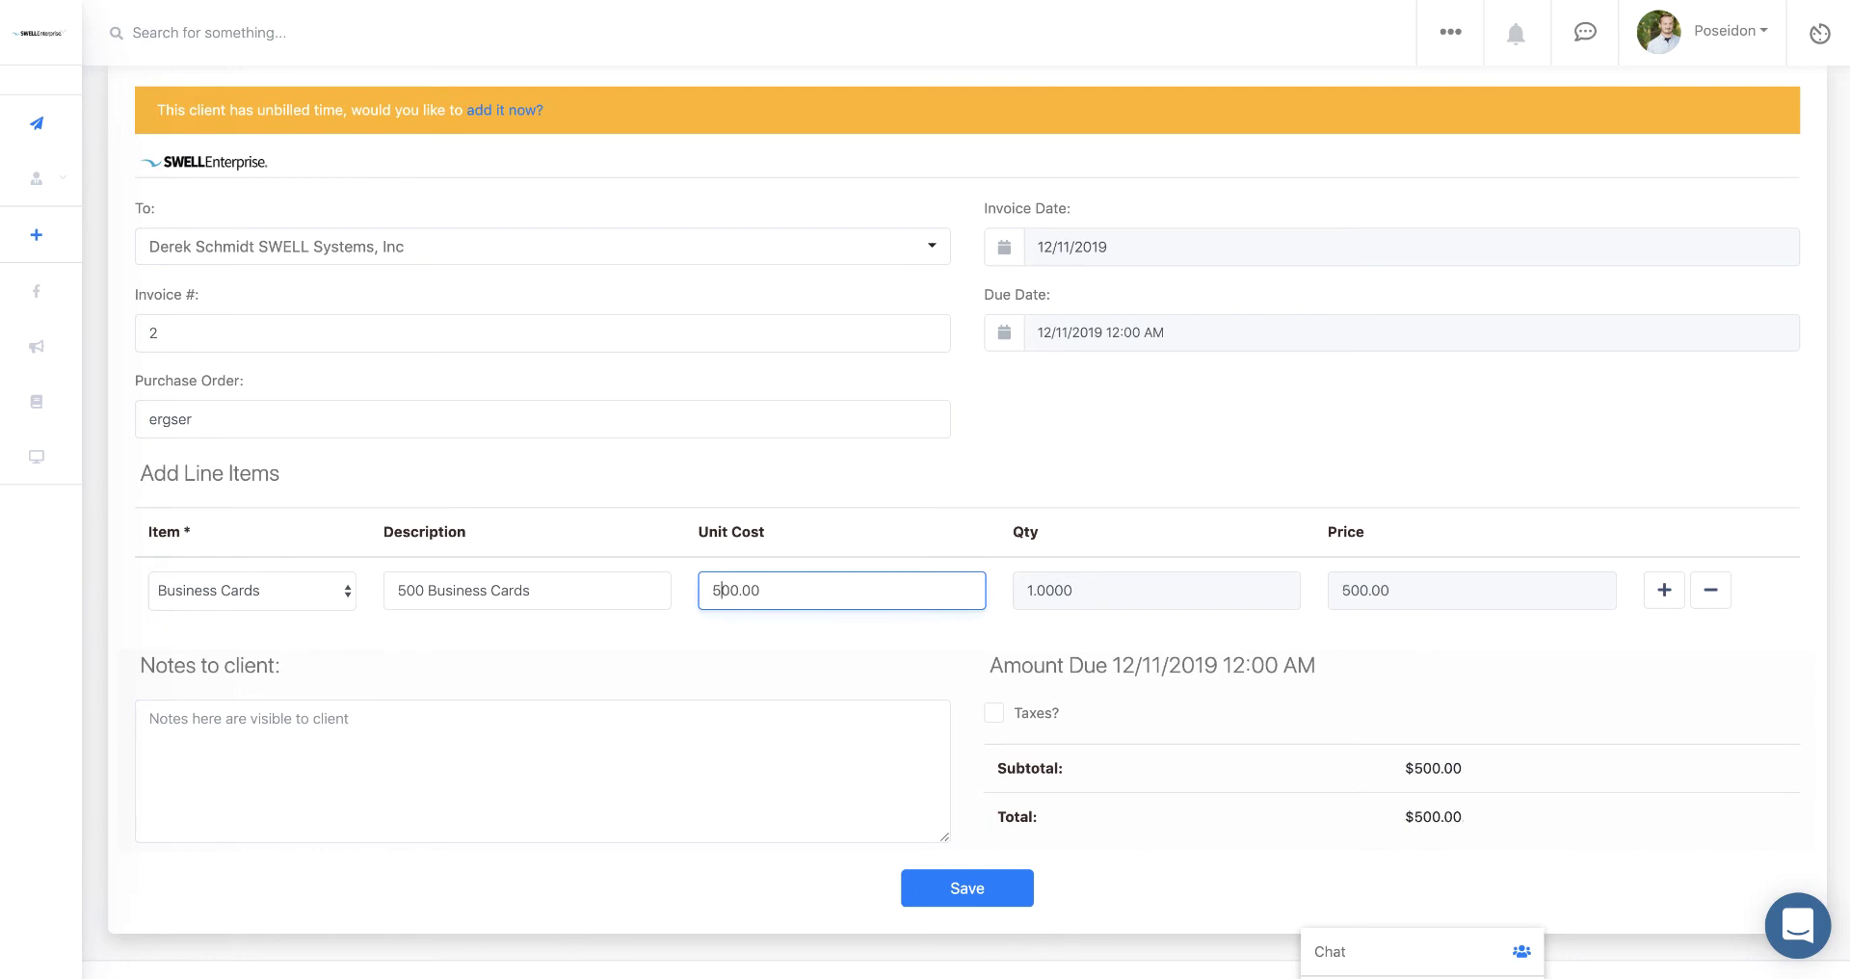
{"action": "left_click", "coordinate": [1033, 589]}
{"action": "key", "text": "BackSpace"}
{"action": "type", "text": "5"}
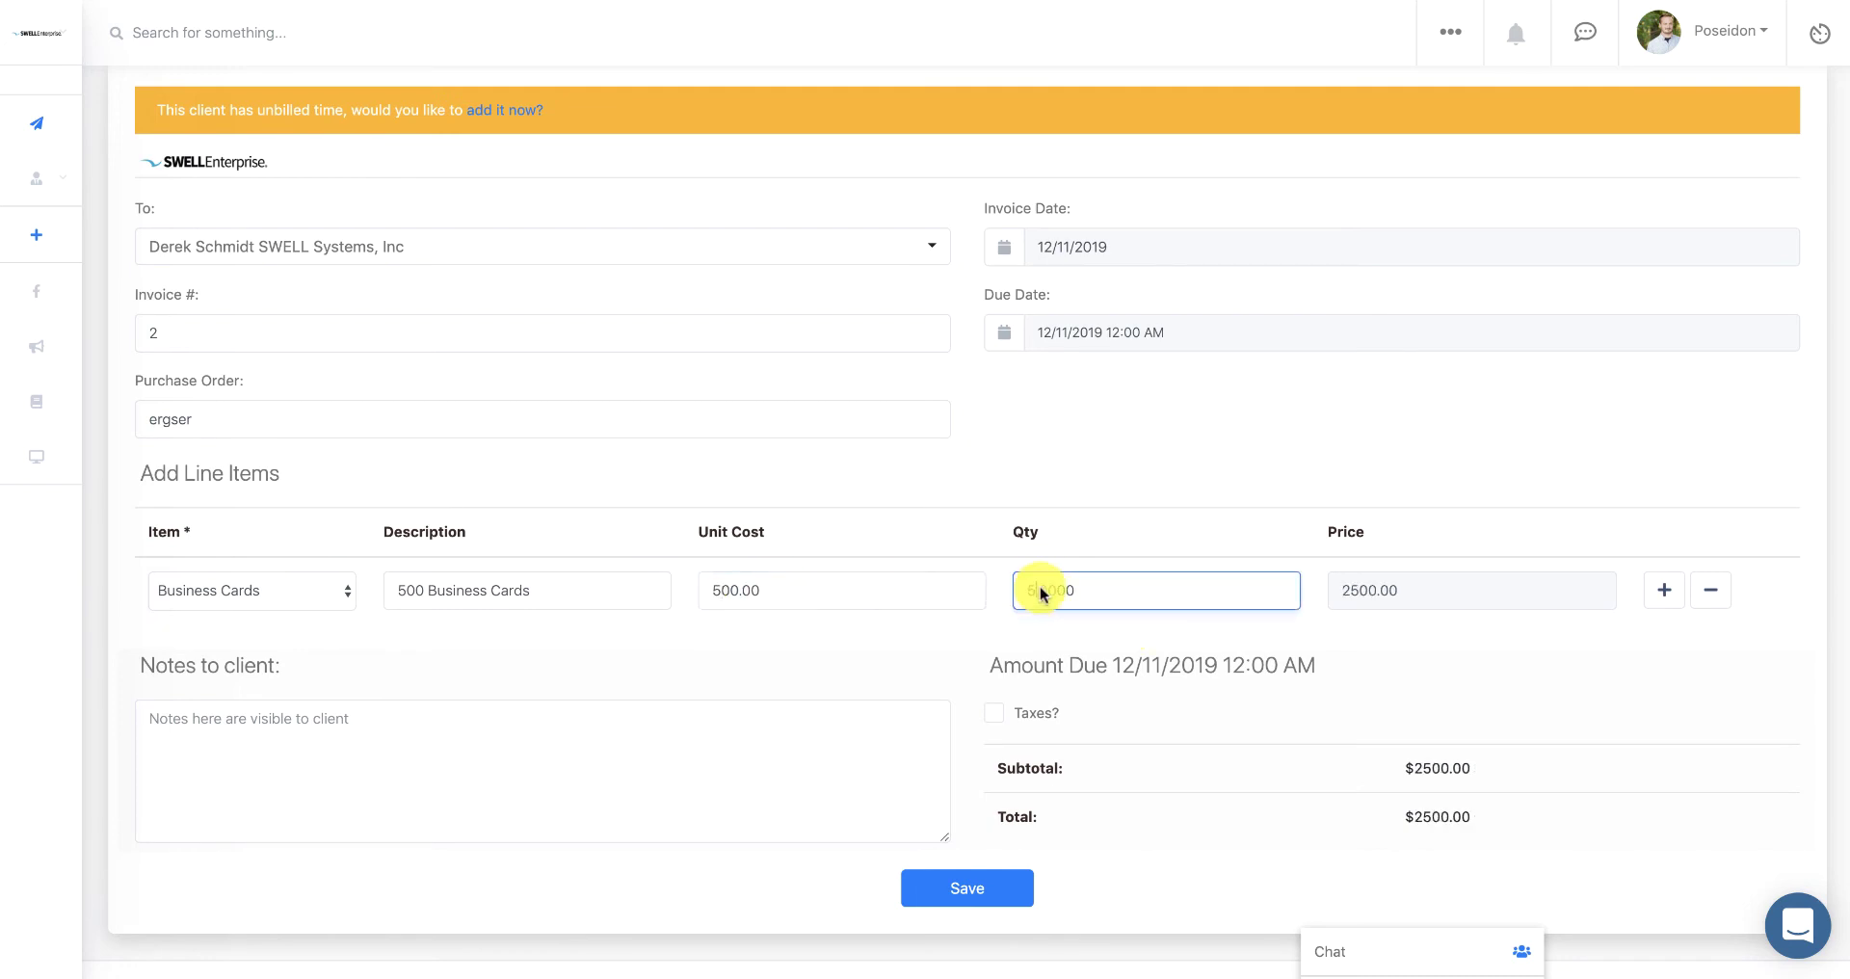
Add a second line to the invoice and choose Add New as its item
{"action": "left_click", "coordinate": [1667, 591]}
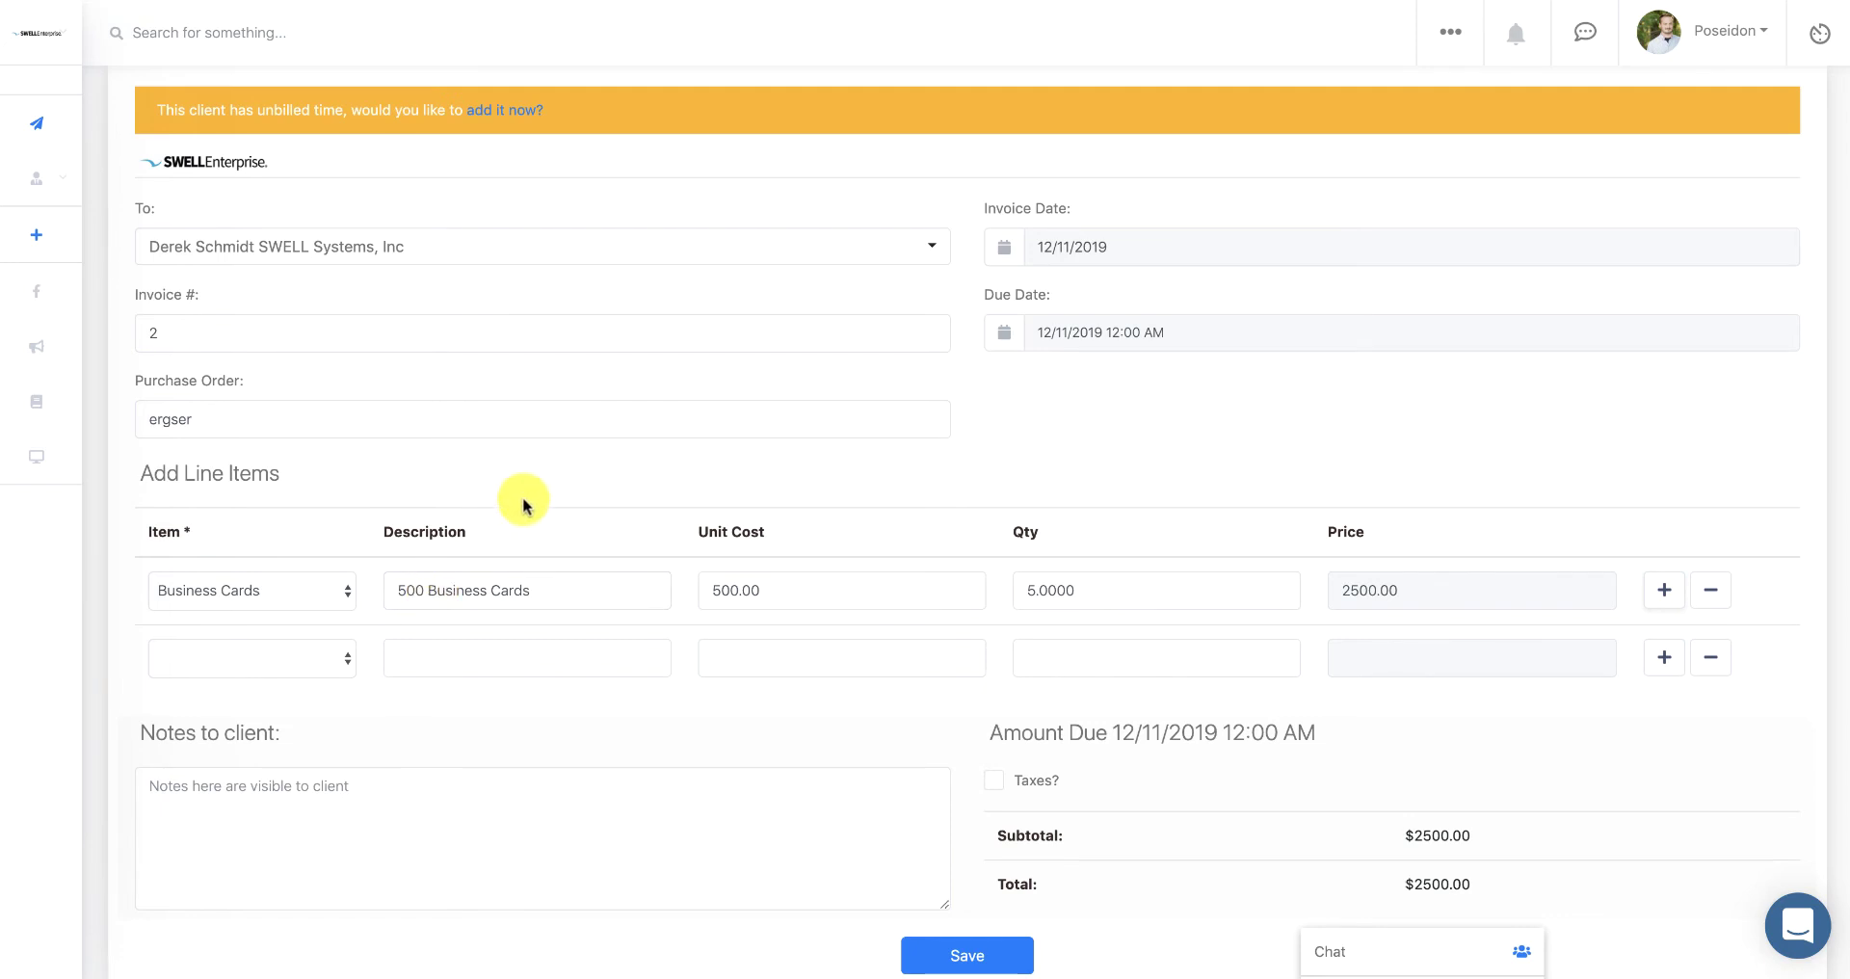
{"action": "scroll", "coordinate": [515, 539], "scroll_direction": "up", "scroll_amount": 1}
{"action": "left_click", "coordinate": [516, 609]}
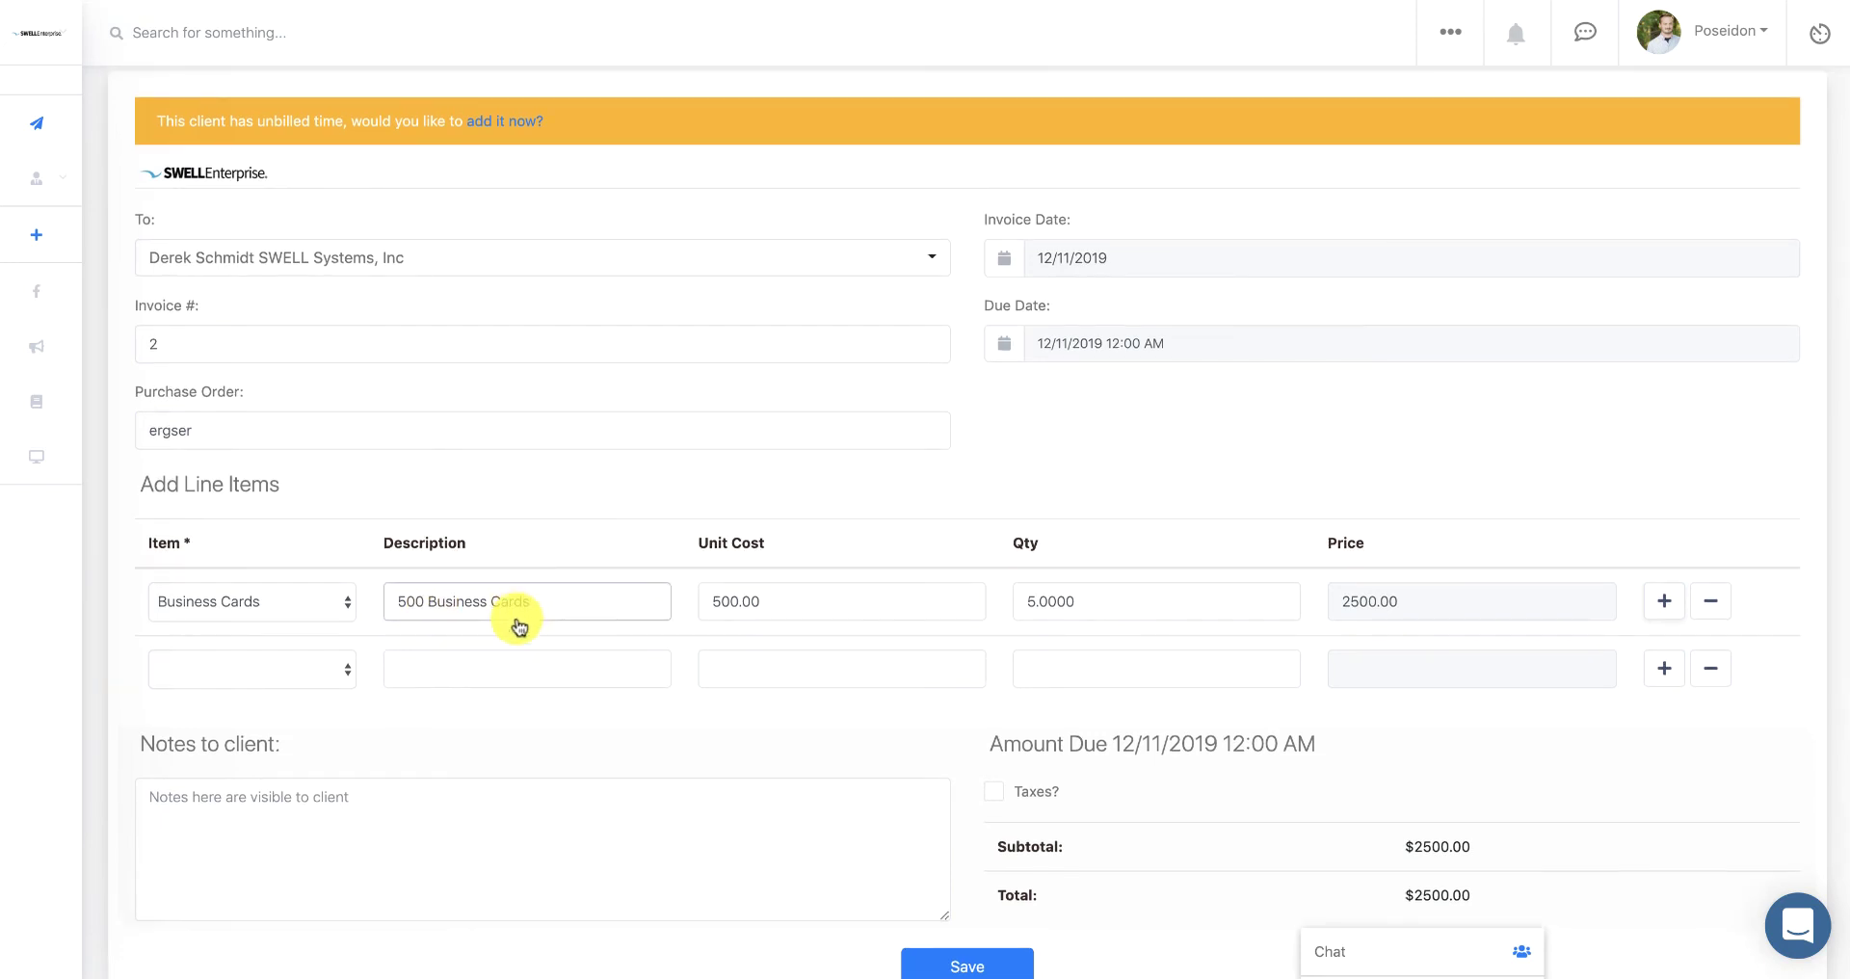
{"action": "scroll", "coordinate": [519, 616], "scroll_direction": "up", "scroll_amount": 3}
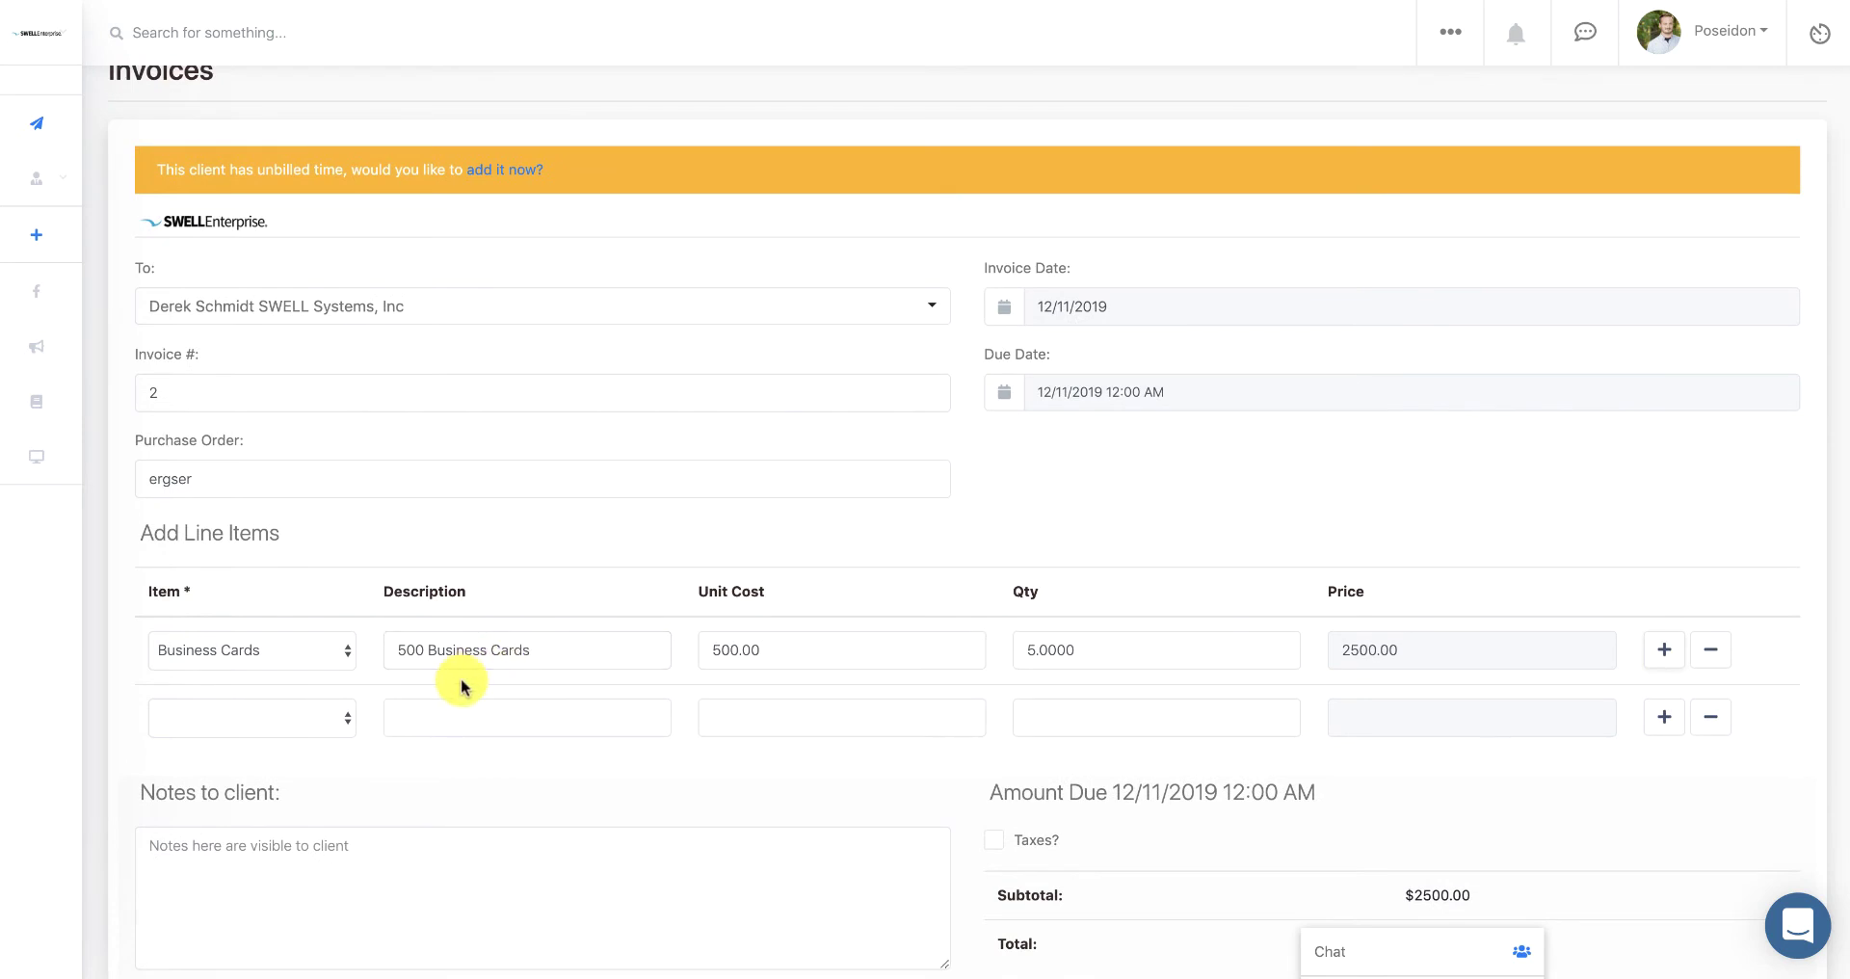
{"action": "left_click", "coordinate": [316, 723]}
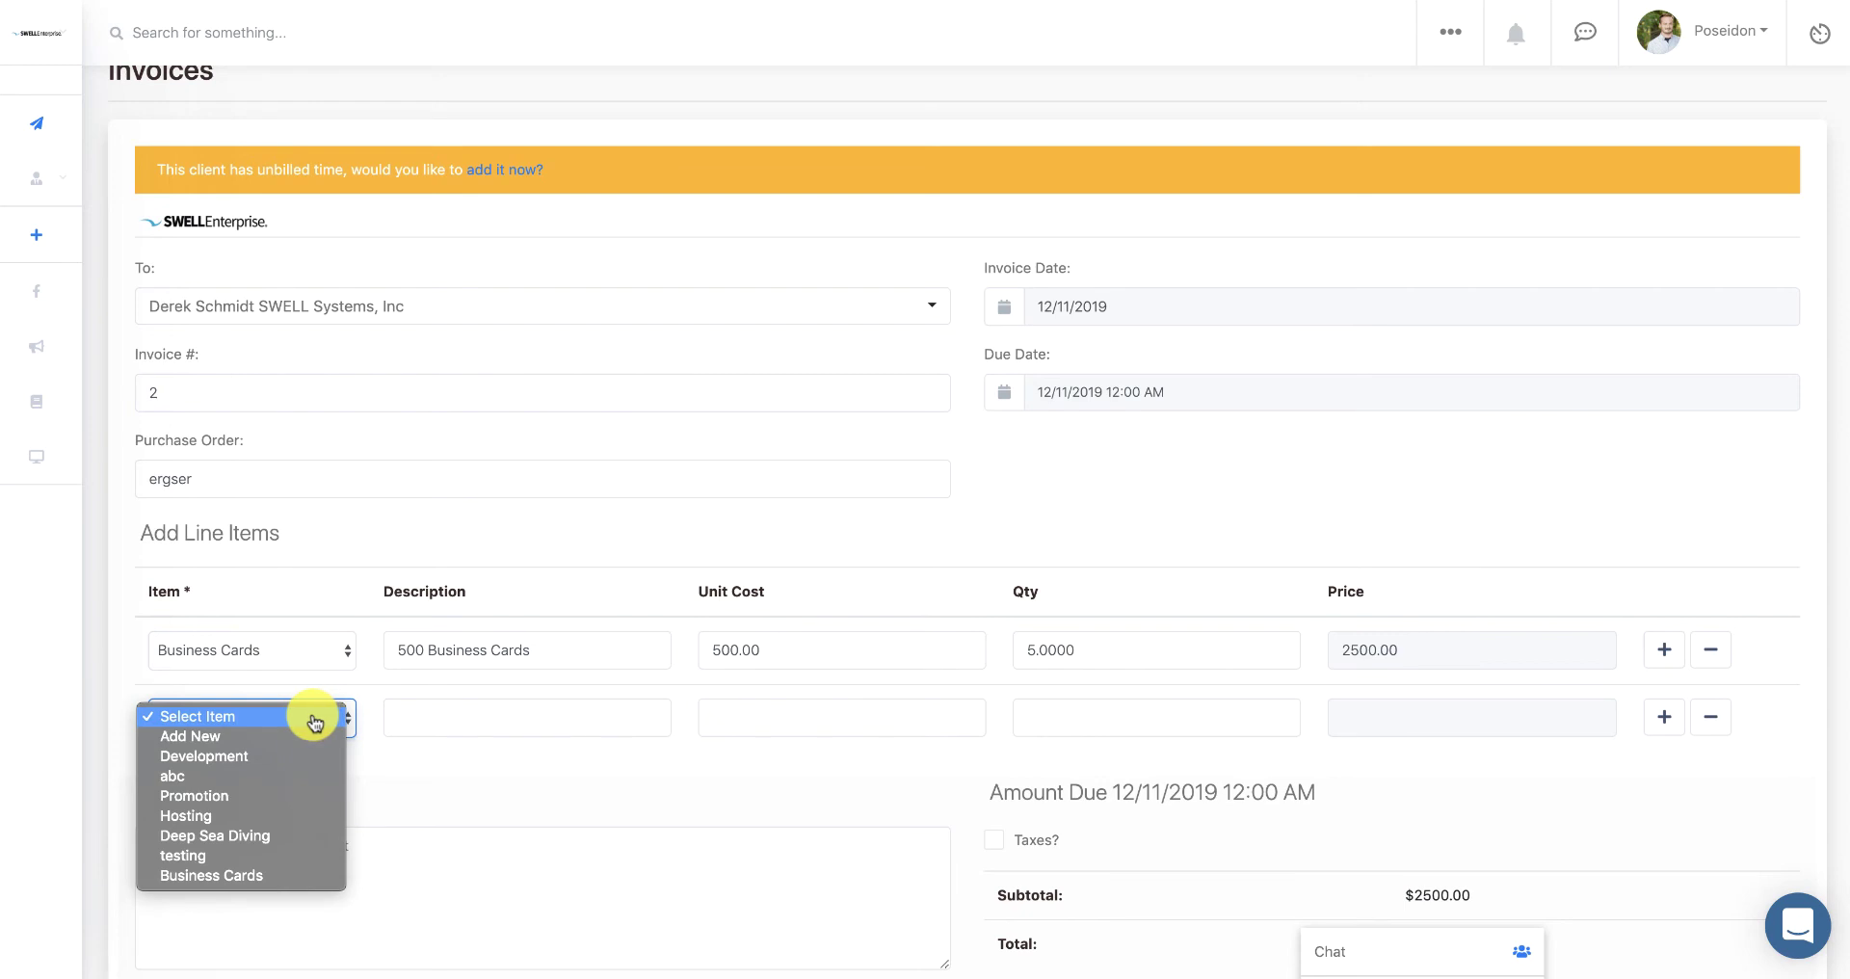
{"action": "left_click", "coordinate": [244, 739]}
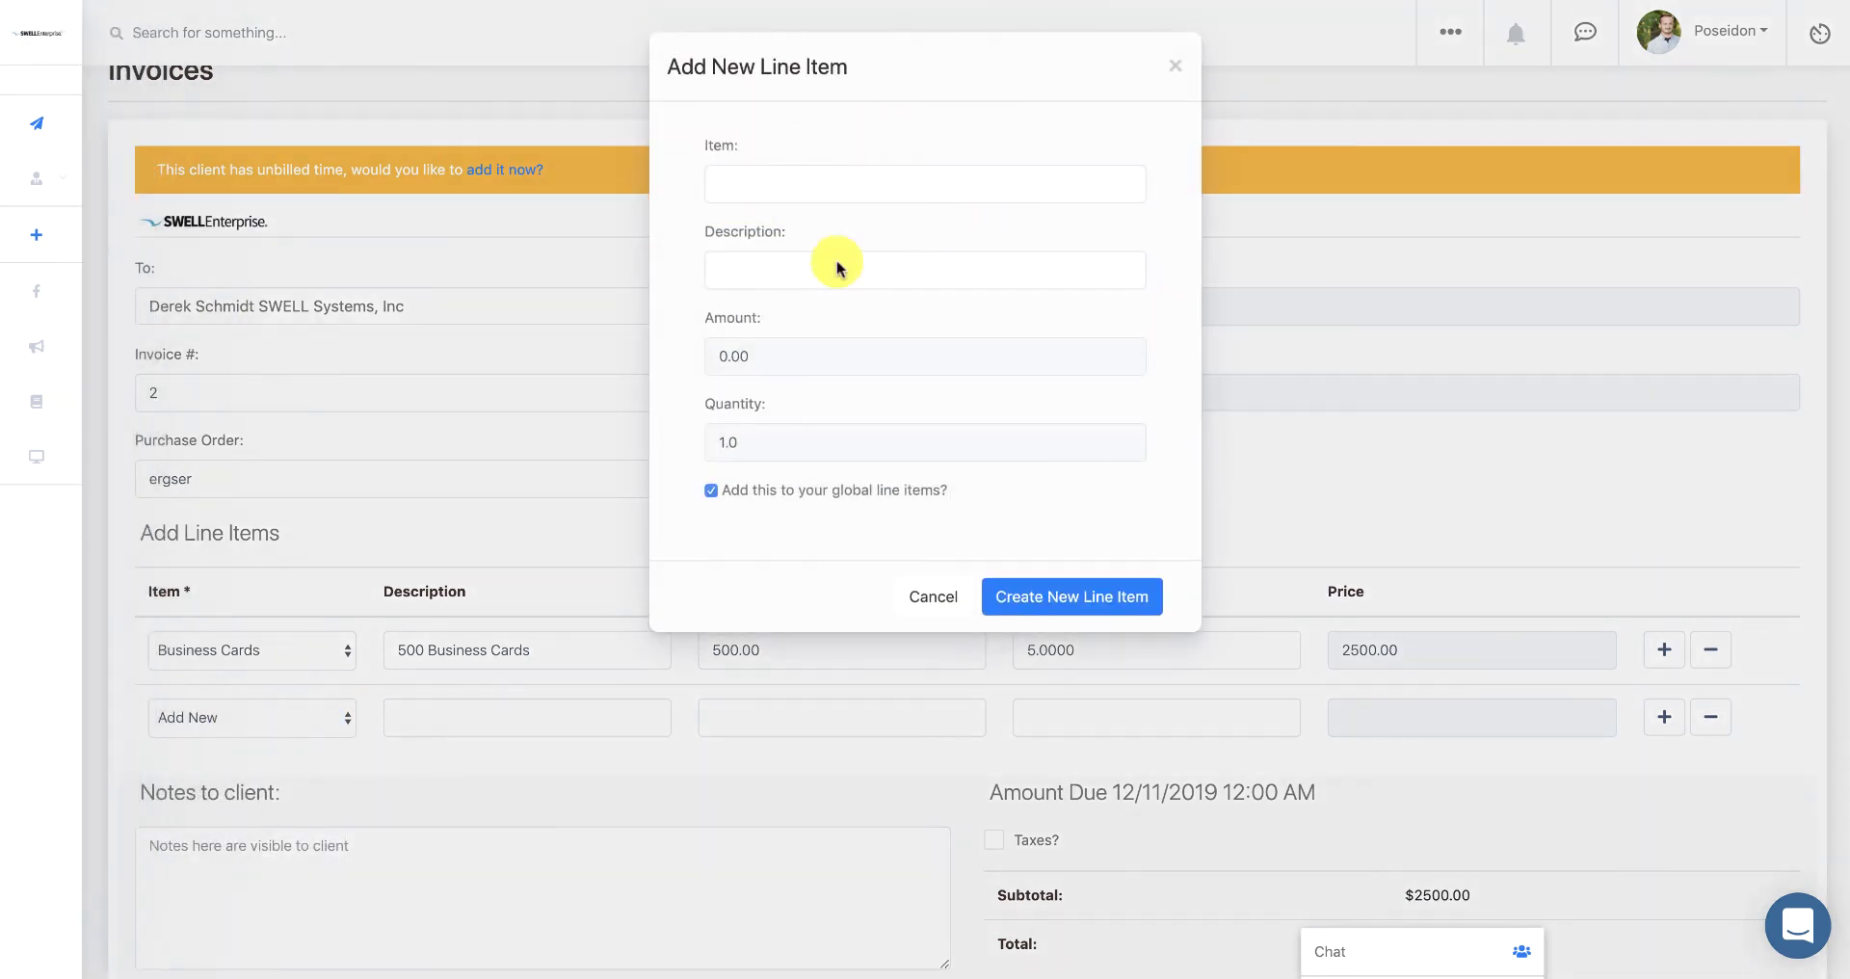
Name the new line item Brochures and give it the description 1000 brochures
{"action": "left_click", "coordinate": [914, 185]}
{"action": "left_click", "coordinate": [913, 185]}
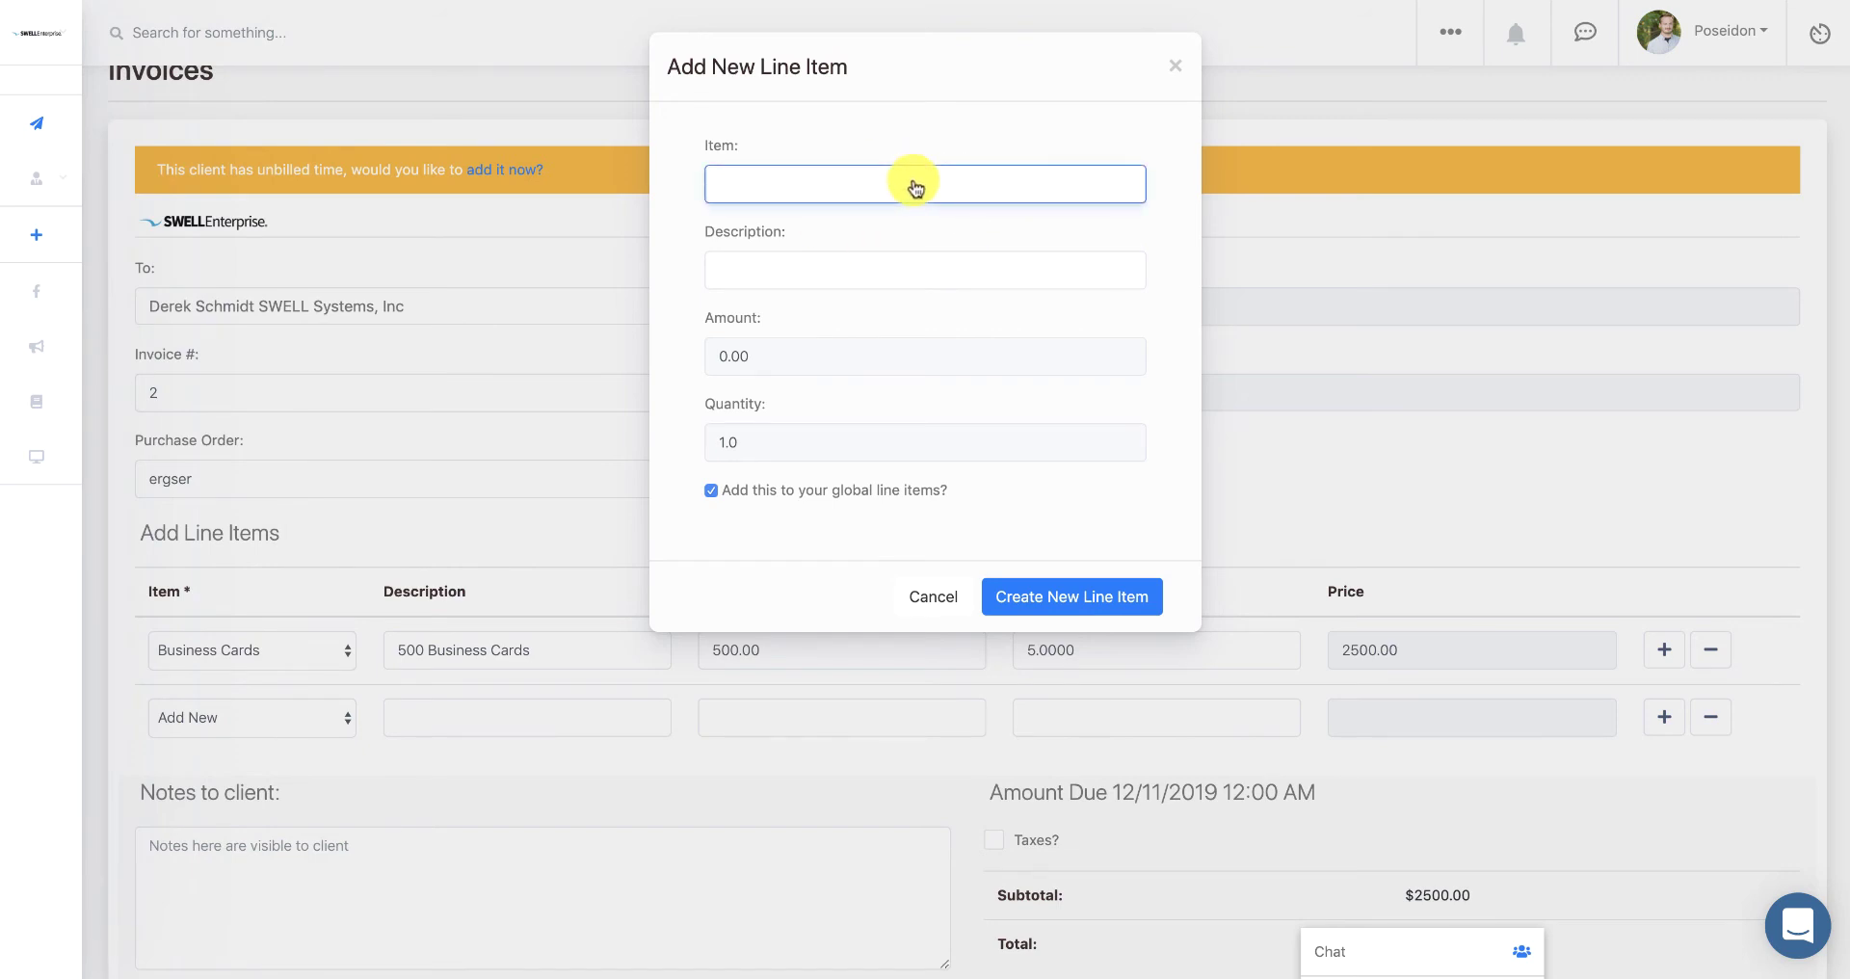
{"action": "type", "text": "Brochures"}
{"action": "left_click", "coordinate": [912, 277]}
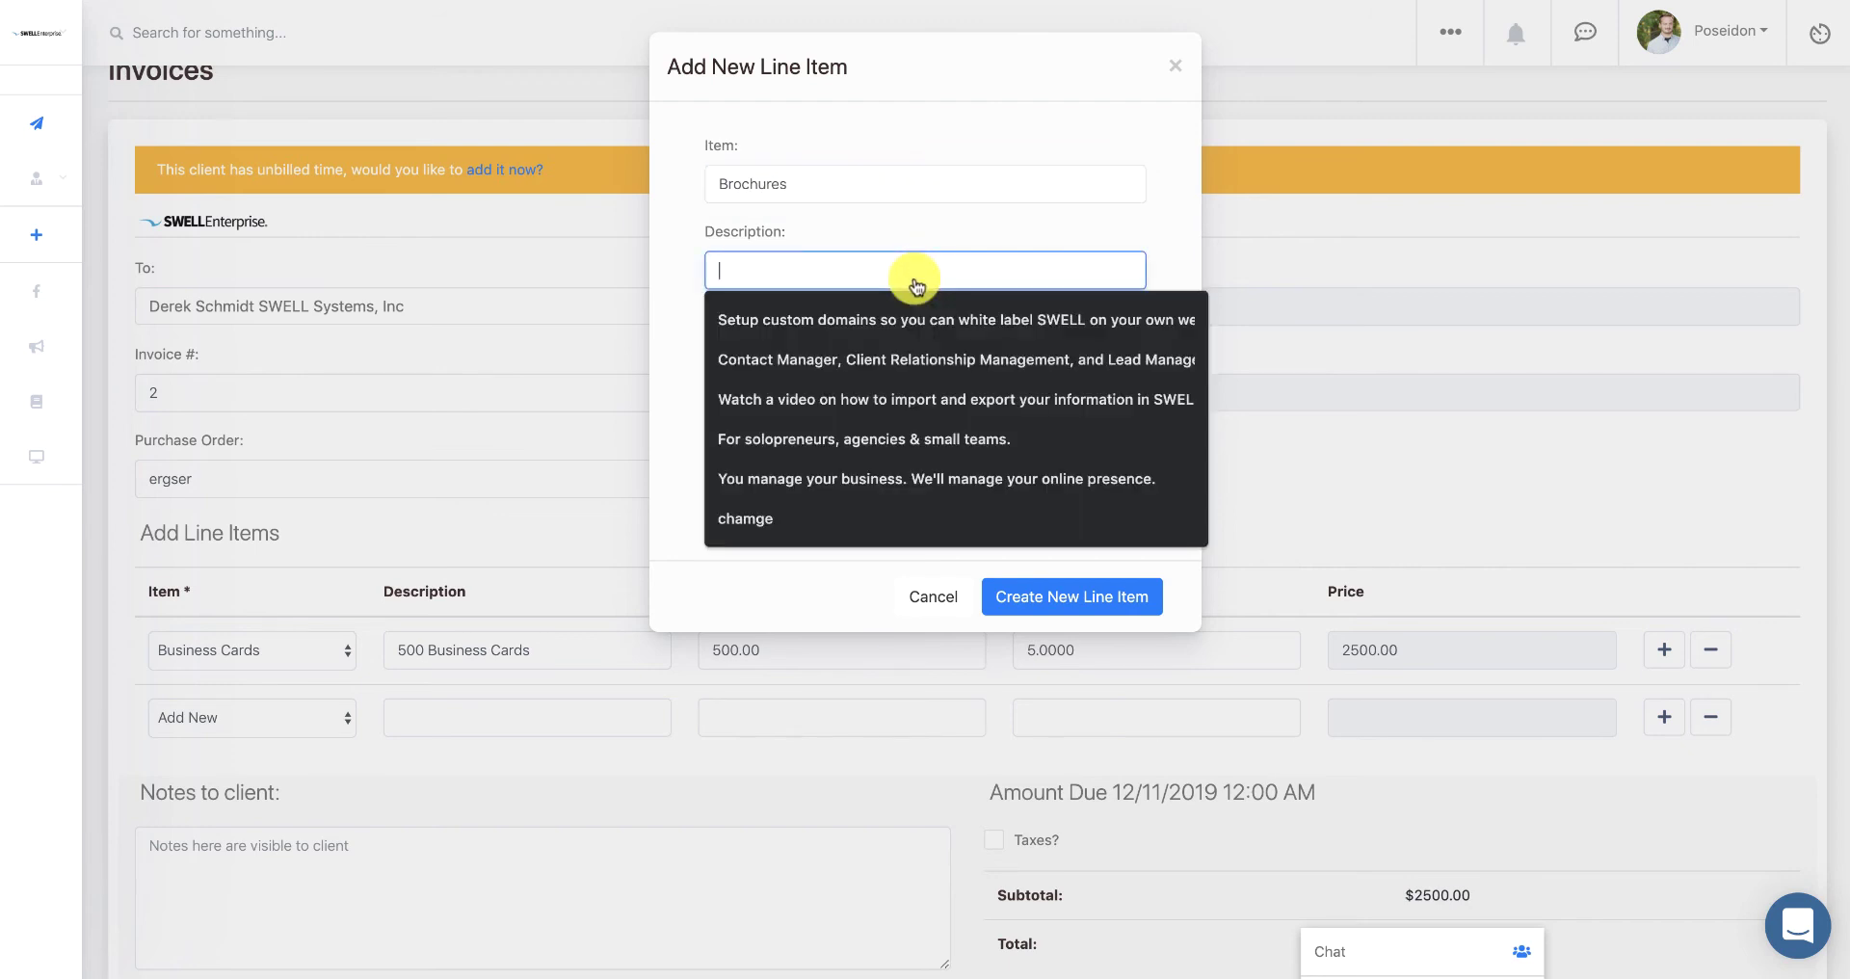
{"action": "type", "text": "1000 broc"}
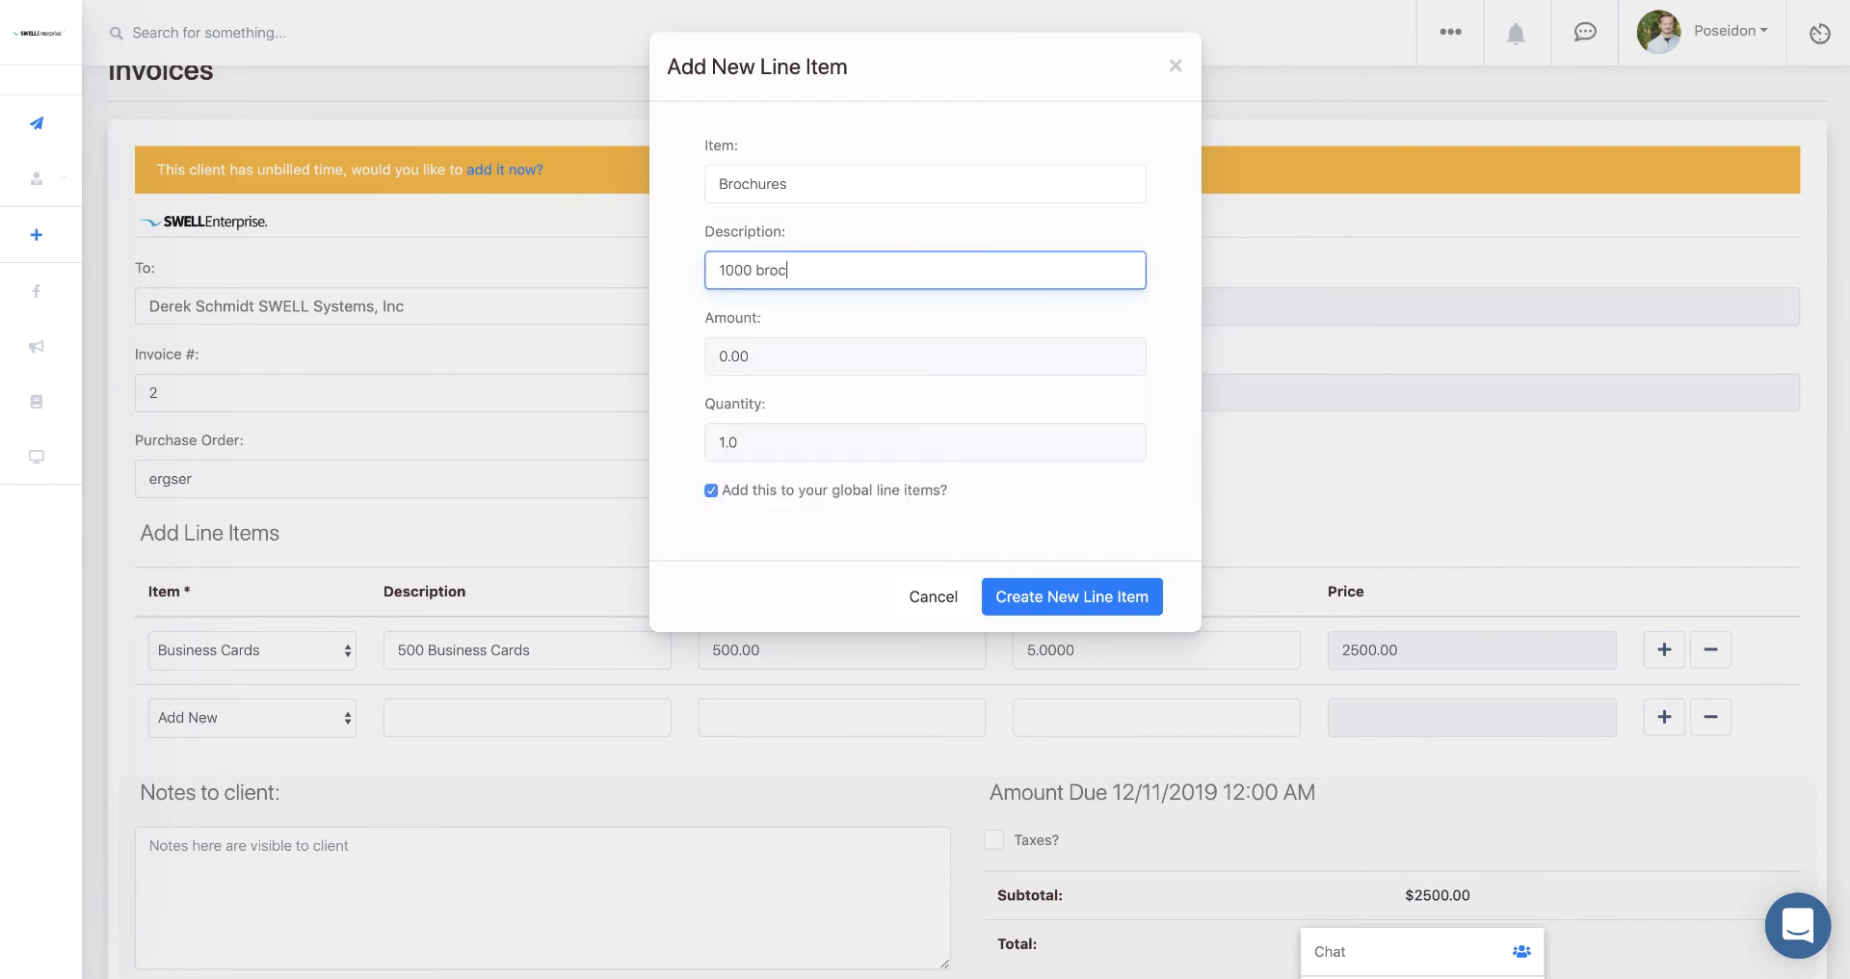
{"action": "type", "text": "hures"}
Set the new Brochures line item's amount to 250.00
{"action": "left_click", "coordinate": [726, 361]}
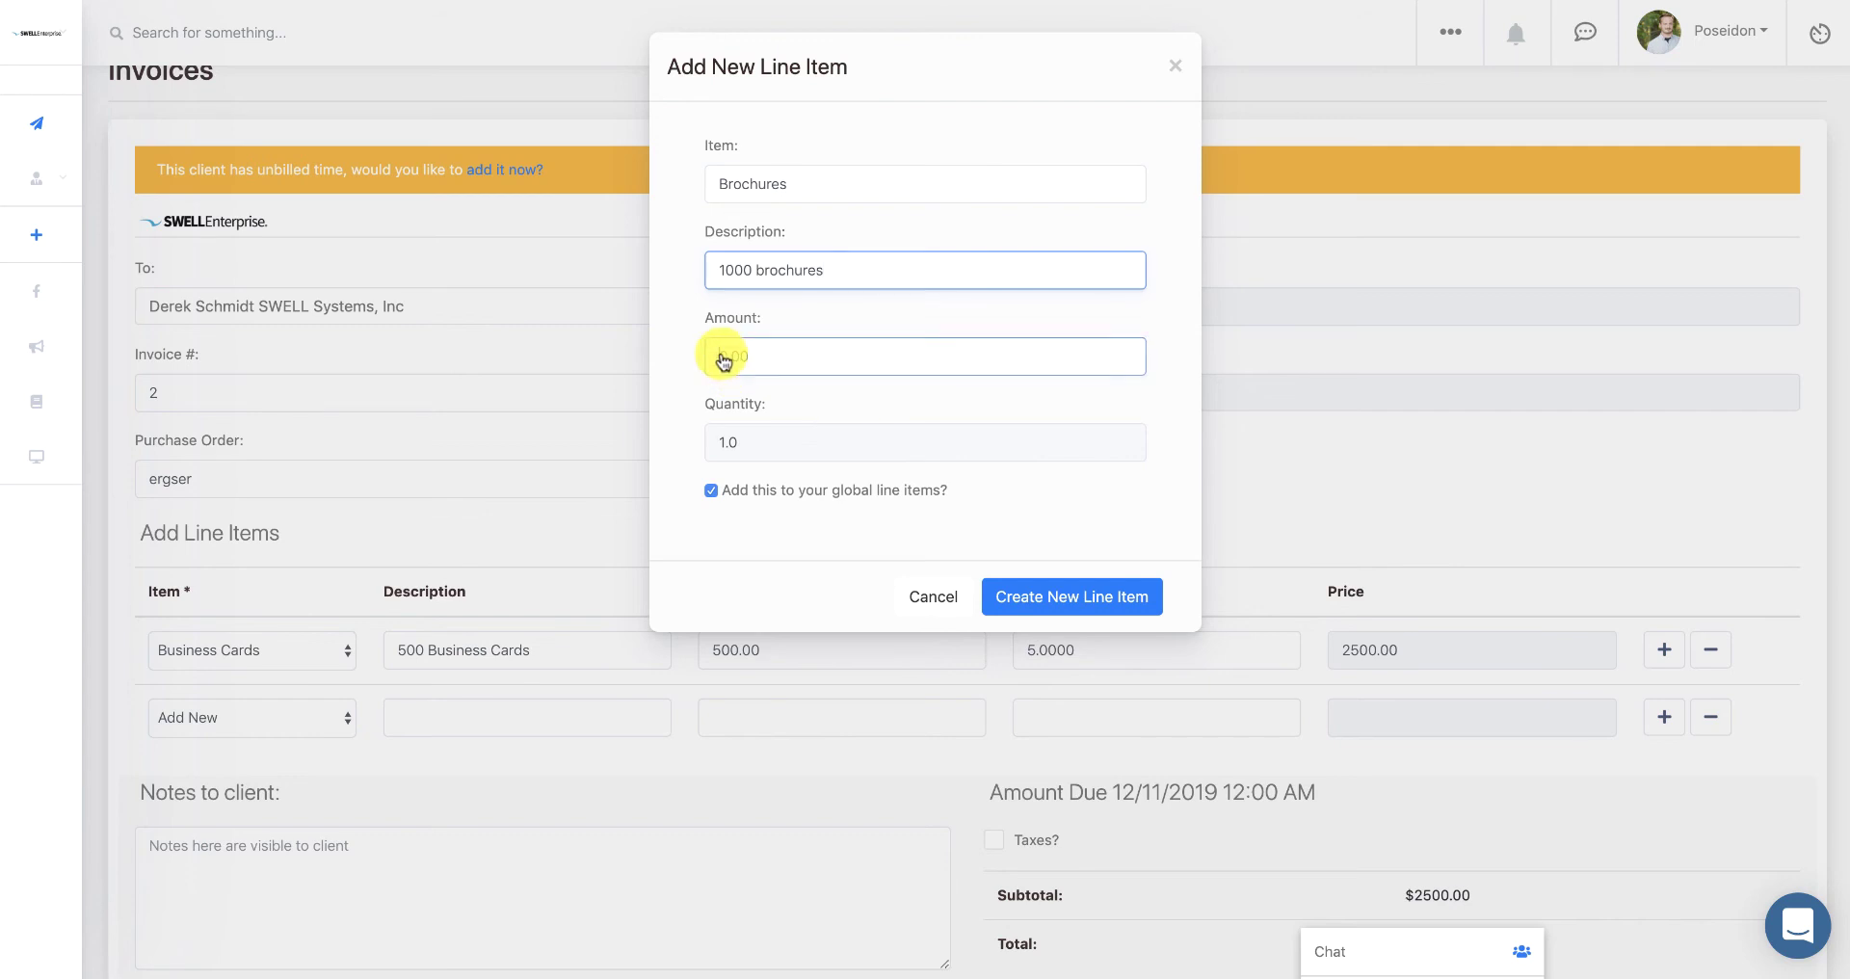
{"action": "type", "text": "200.00"}
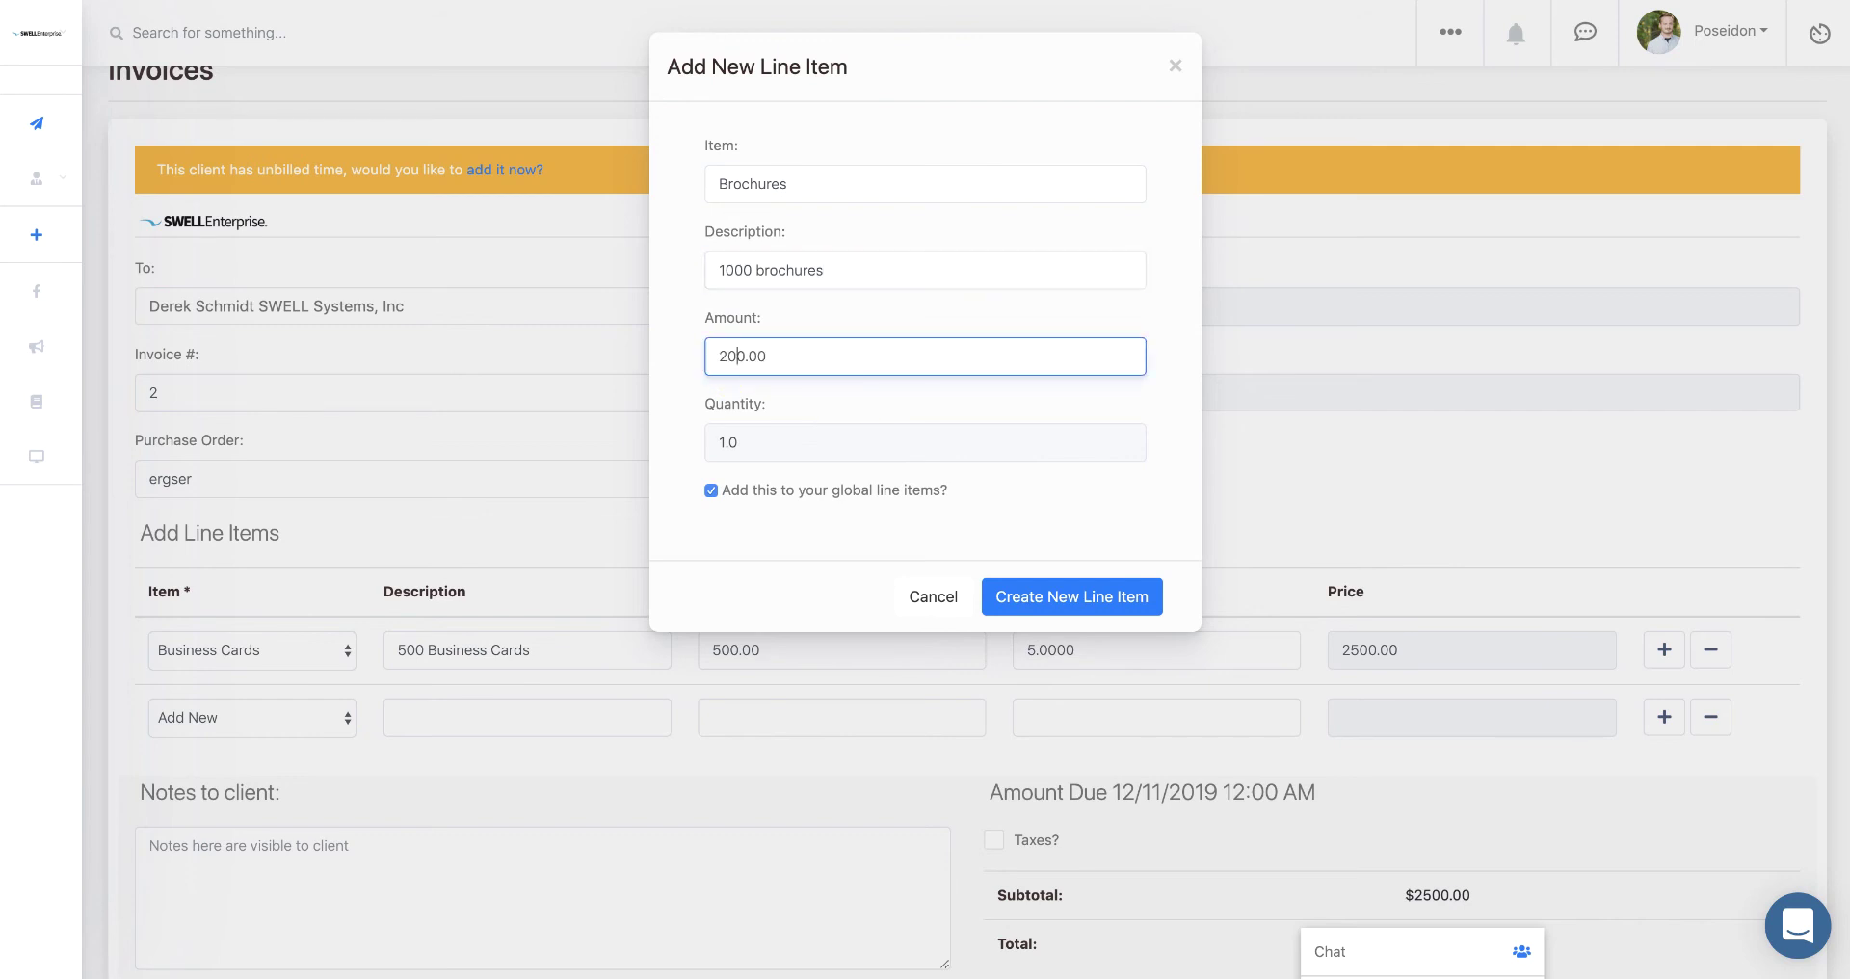
{"action": "key", "text": "BackSpace"}
{"action": "type", "text": "5"}
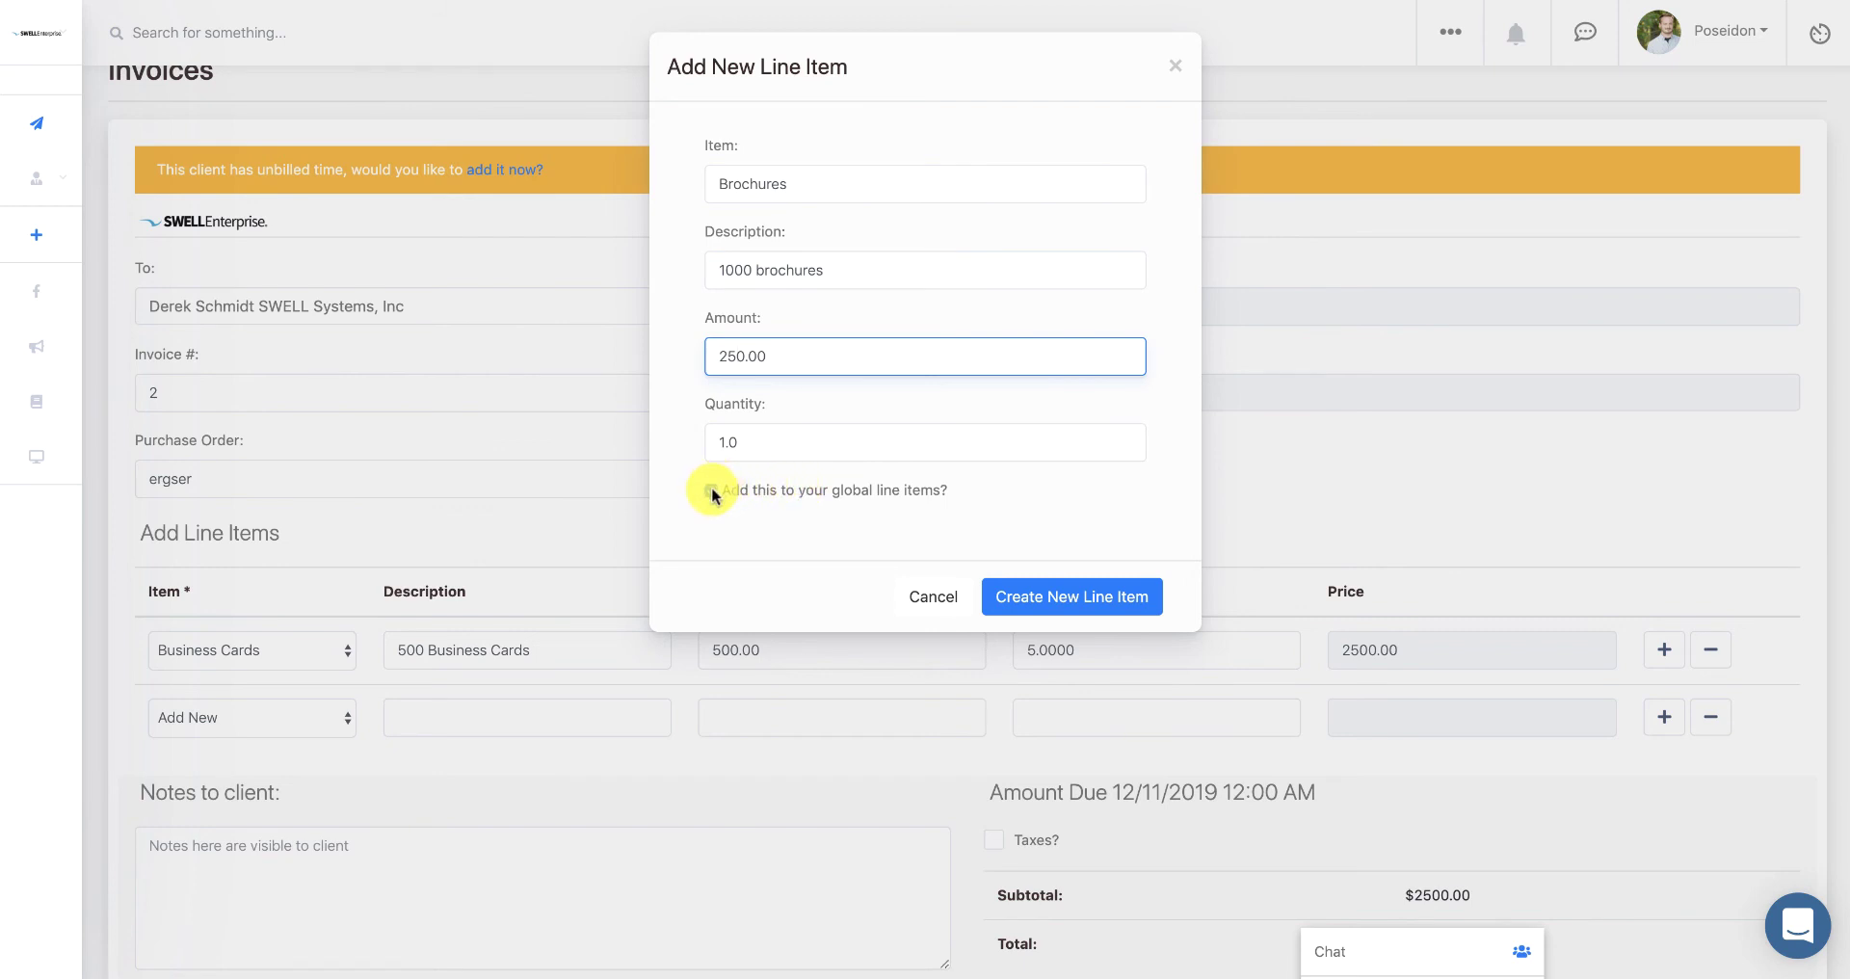
{"action": "left_click", "coordinate": [711, 491]}
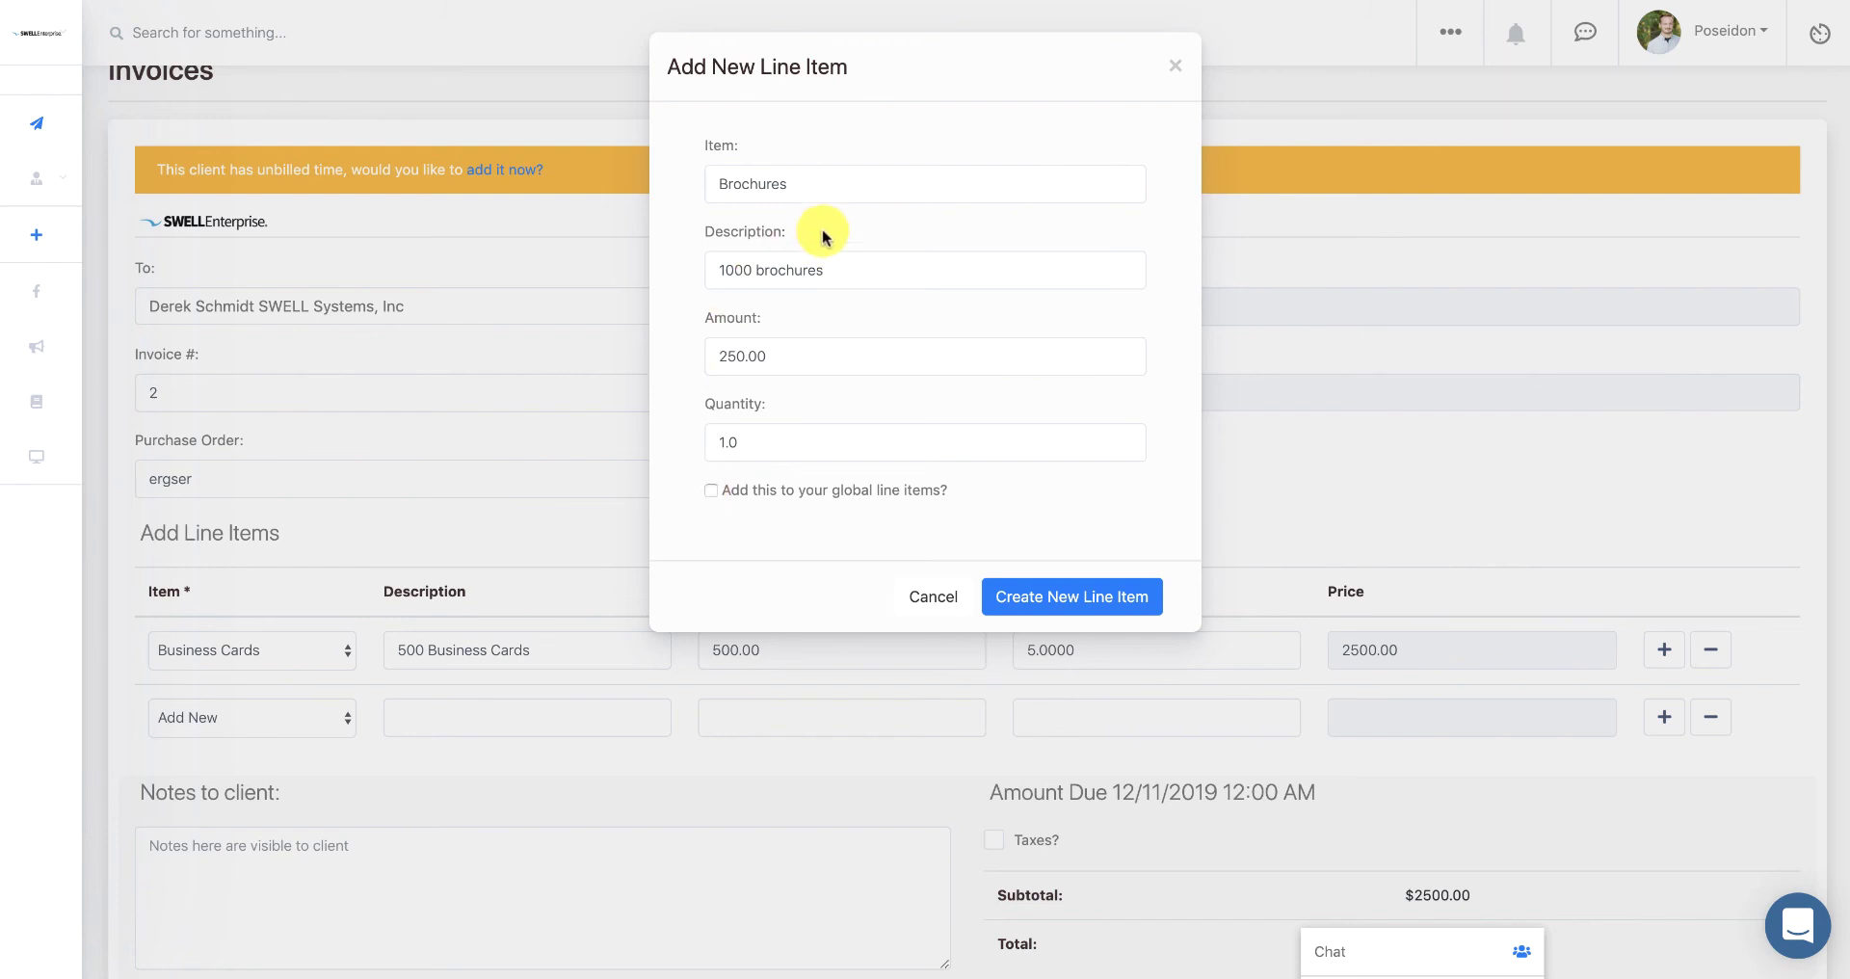
{"action": "left_click", "coordinate": [800, 269]}
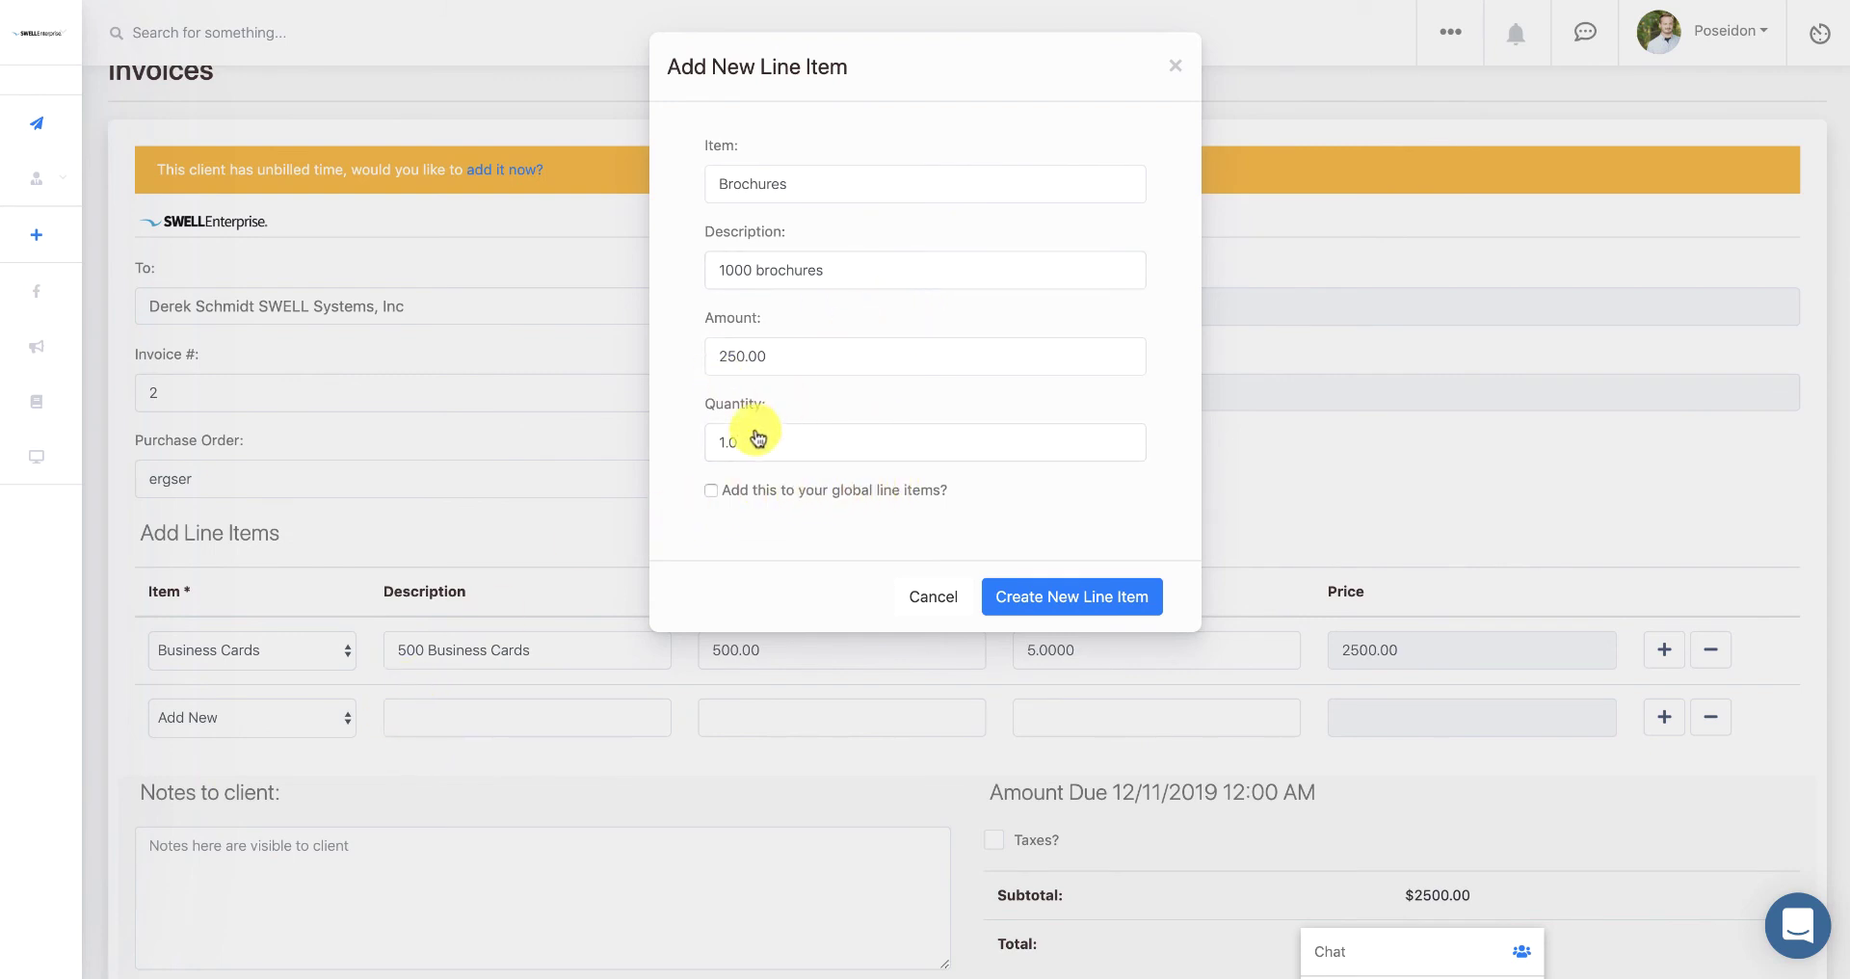
{"action": "left_click", "coordinate": [712, 491]}
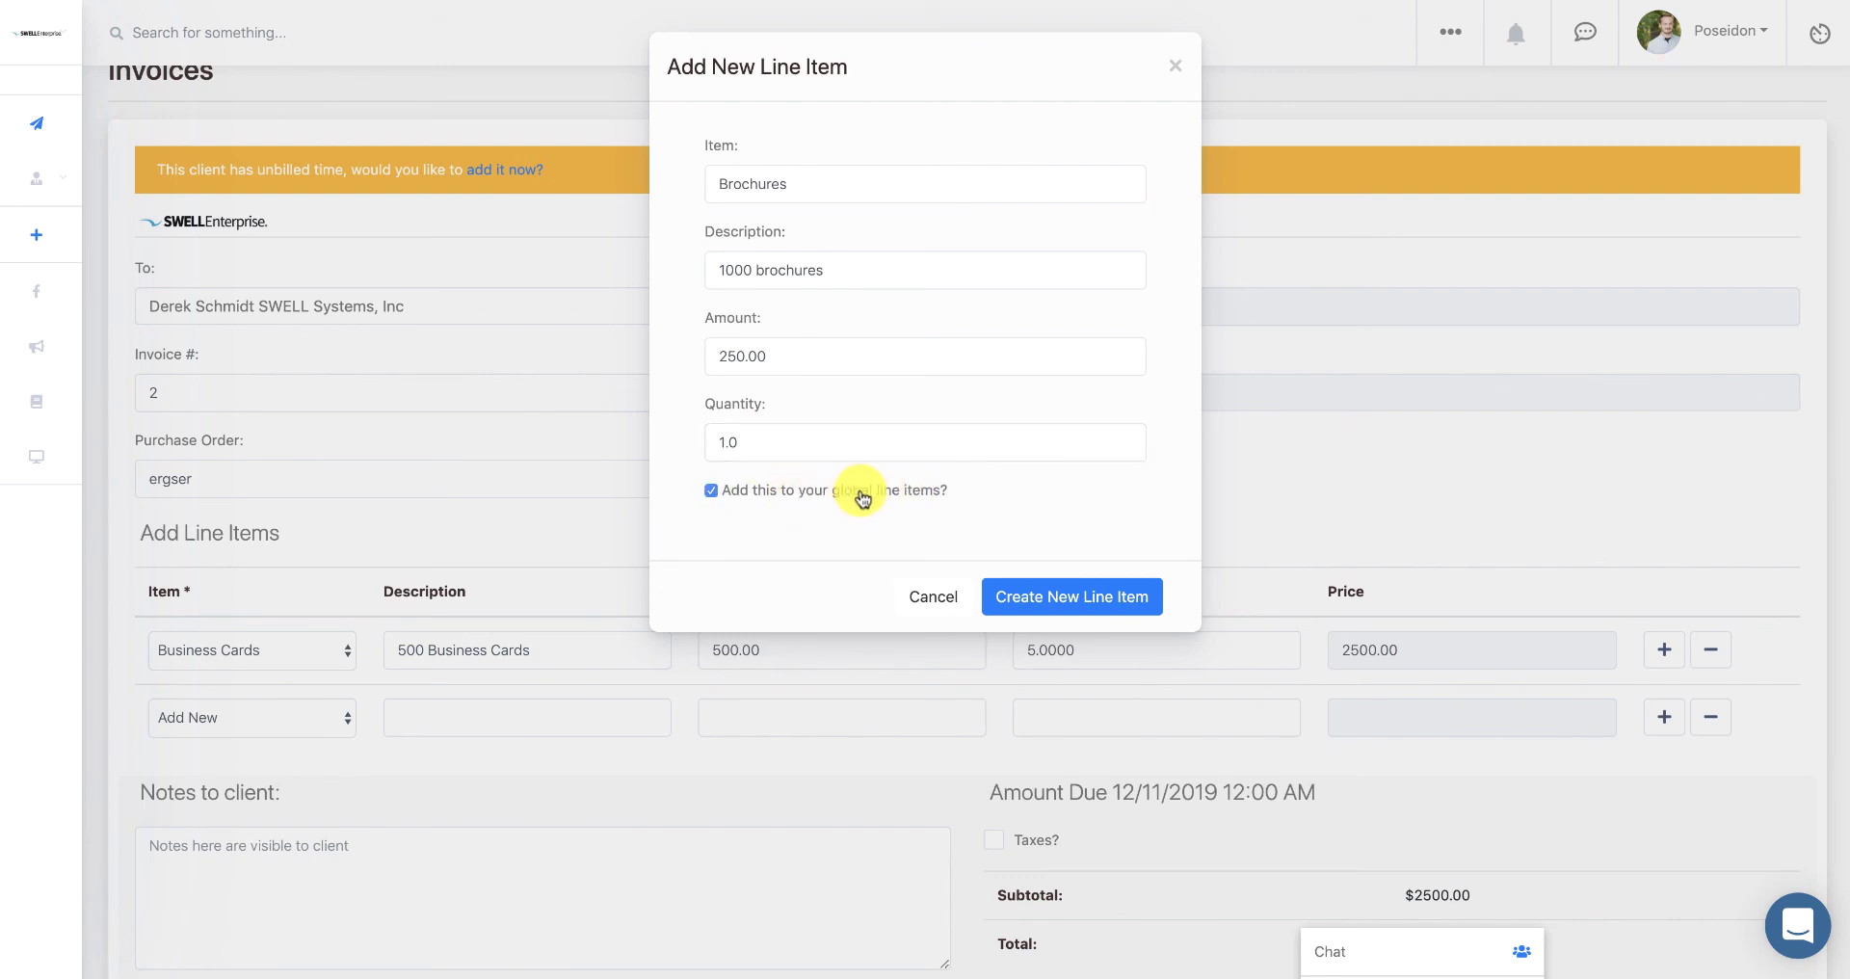
Create the Brochures line item with the option to add it to the global line items enabled
{"action": "left_click", "coordinate": [1051, 598]}
{"action": "left_click", "coordinate": [1044, 603]}
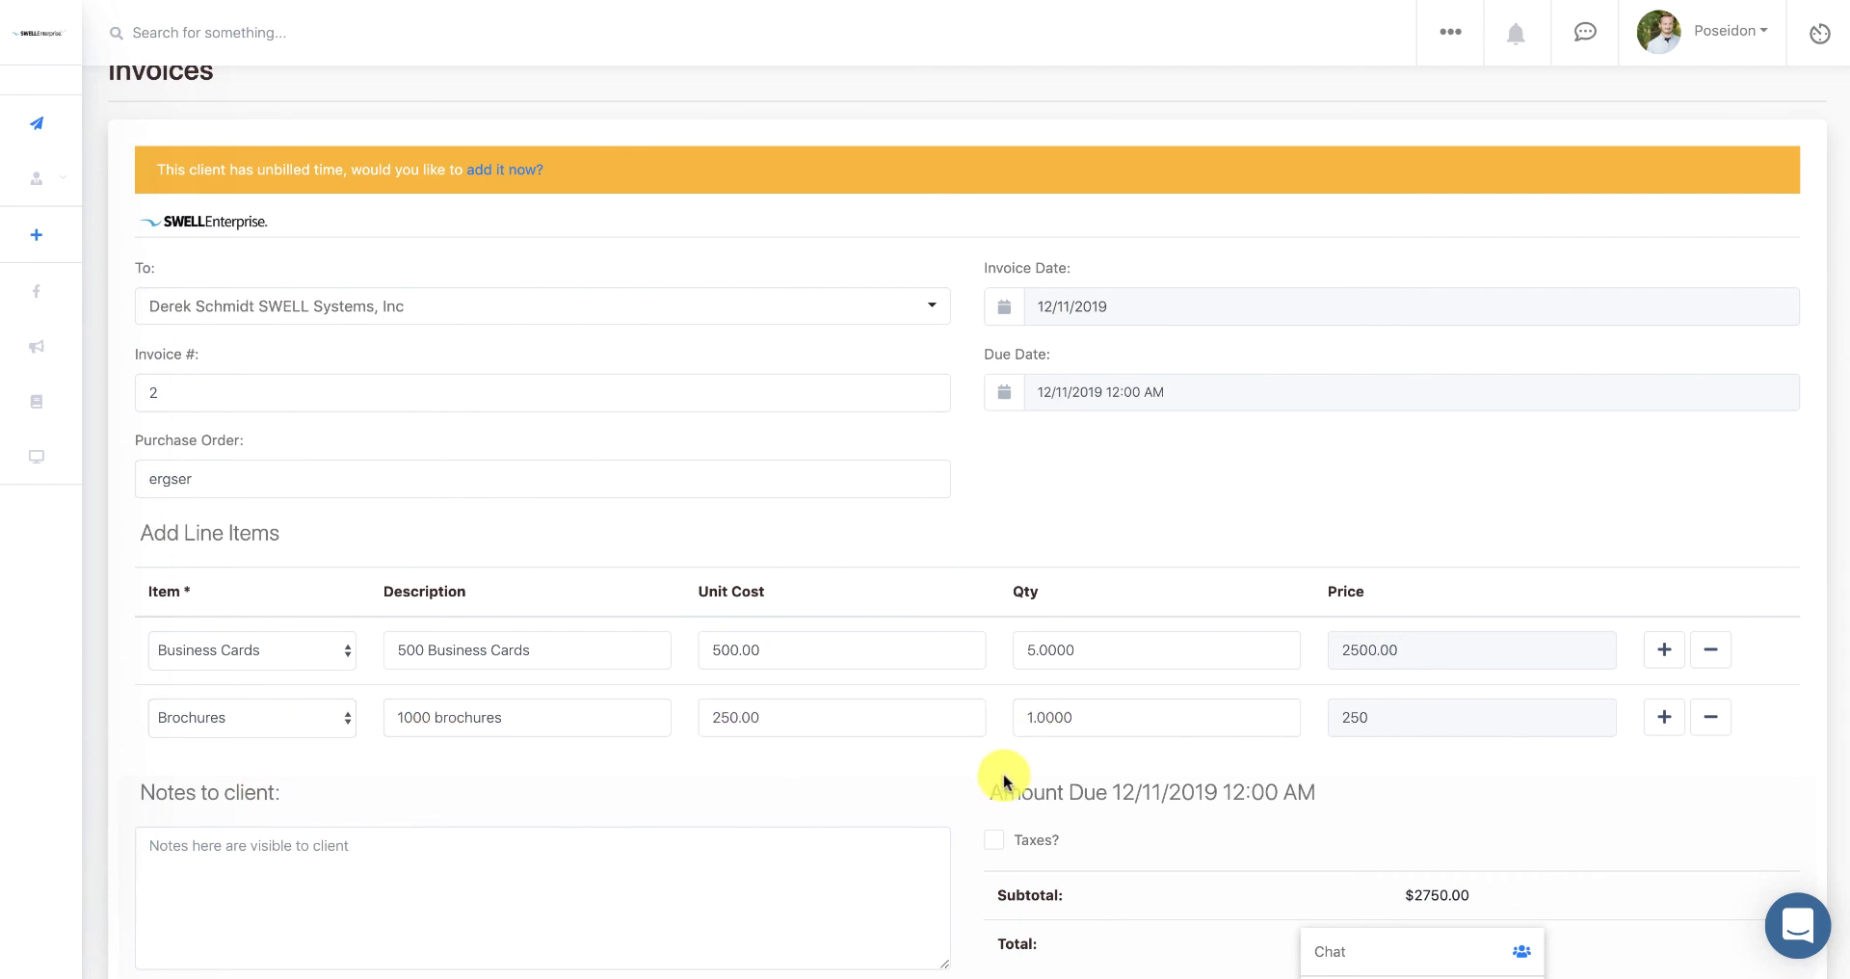
Look at the support messenger's options for starting a conversation or finding help articles, and close it
{"action": "scroll", "coordinate": [999, 772], "scroll_direction": "down", "scroll_amount": 2}
{"action": "left_click", "coordinate": [961, 844]}
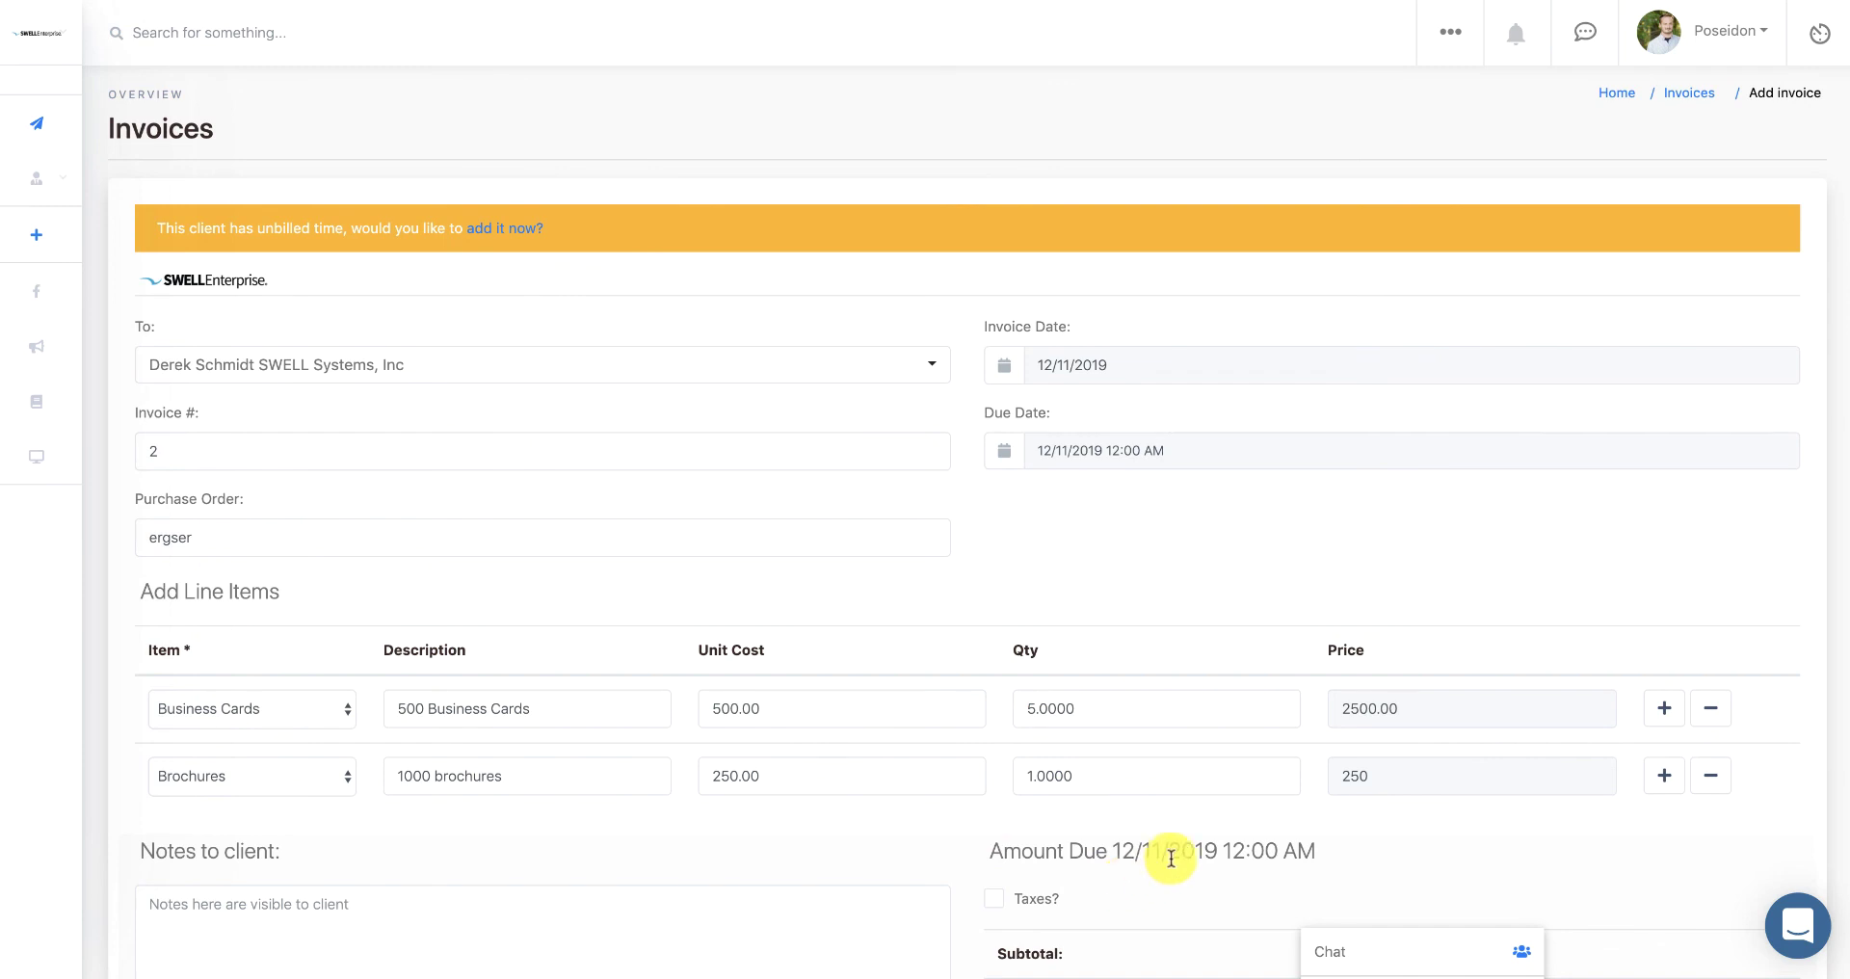
{"action": "left_click", "coordinate": [1820, 936]}
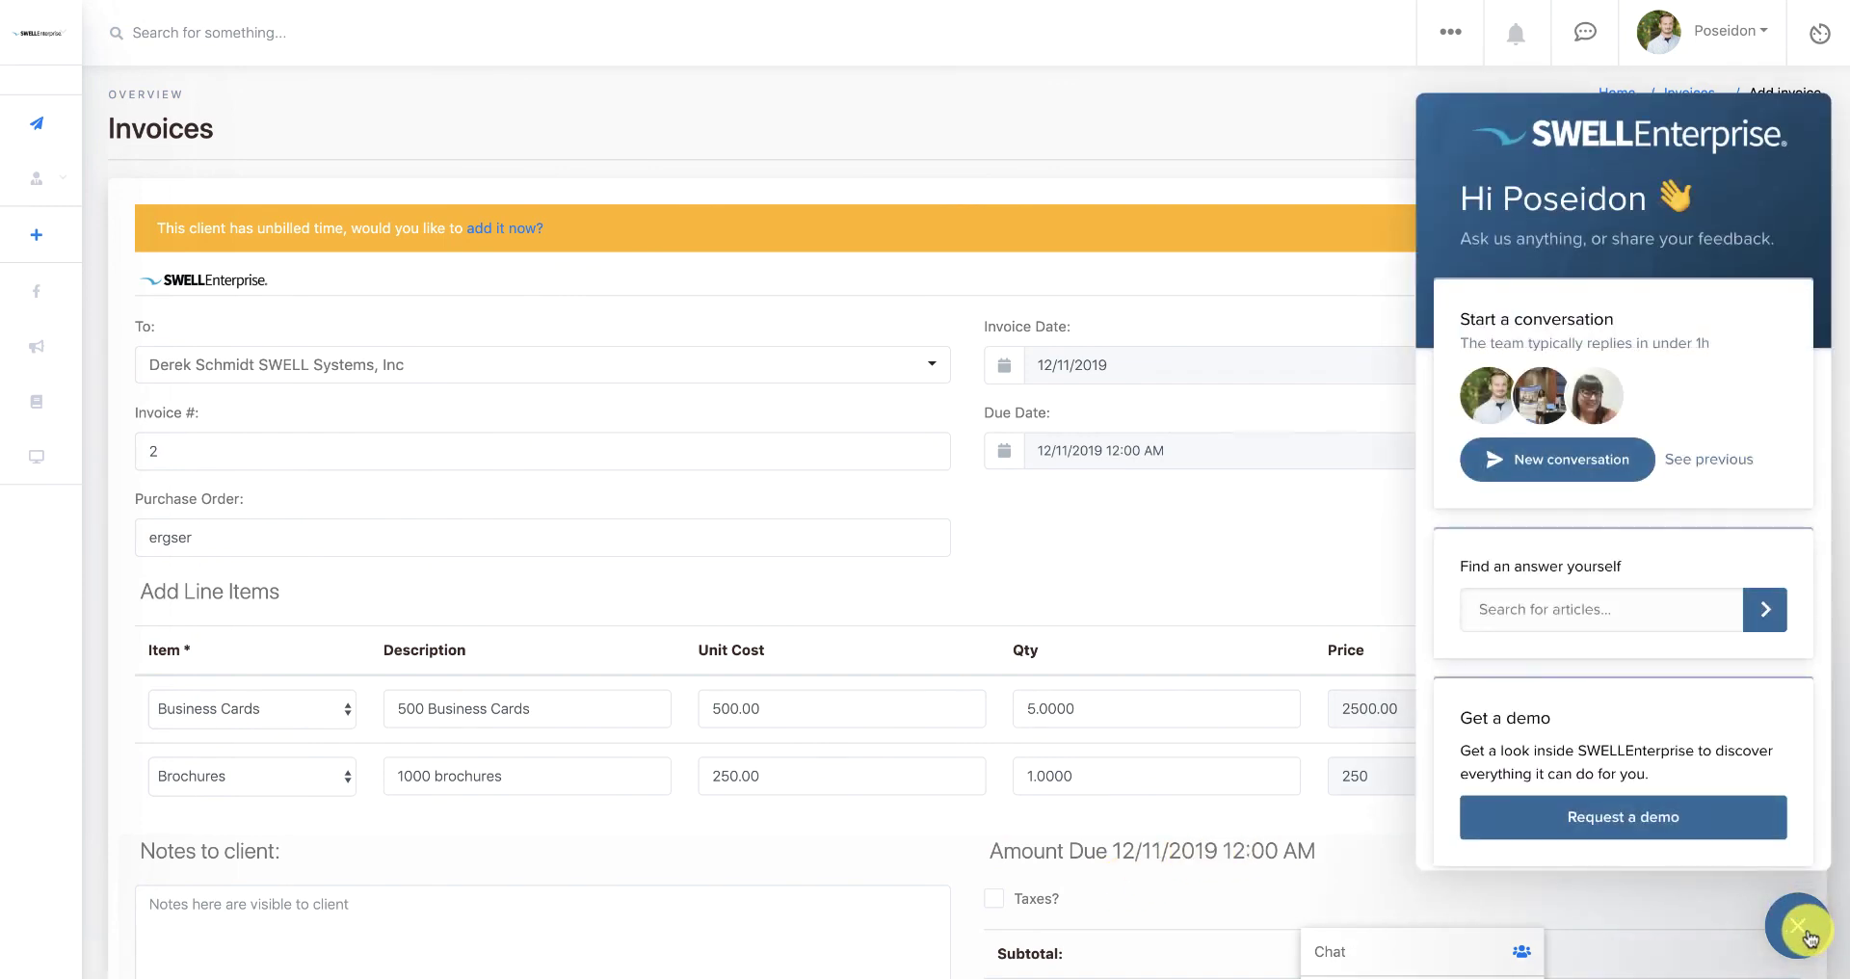
{"action": "left_click", "coordinate": [1810, 937]}
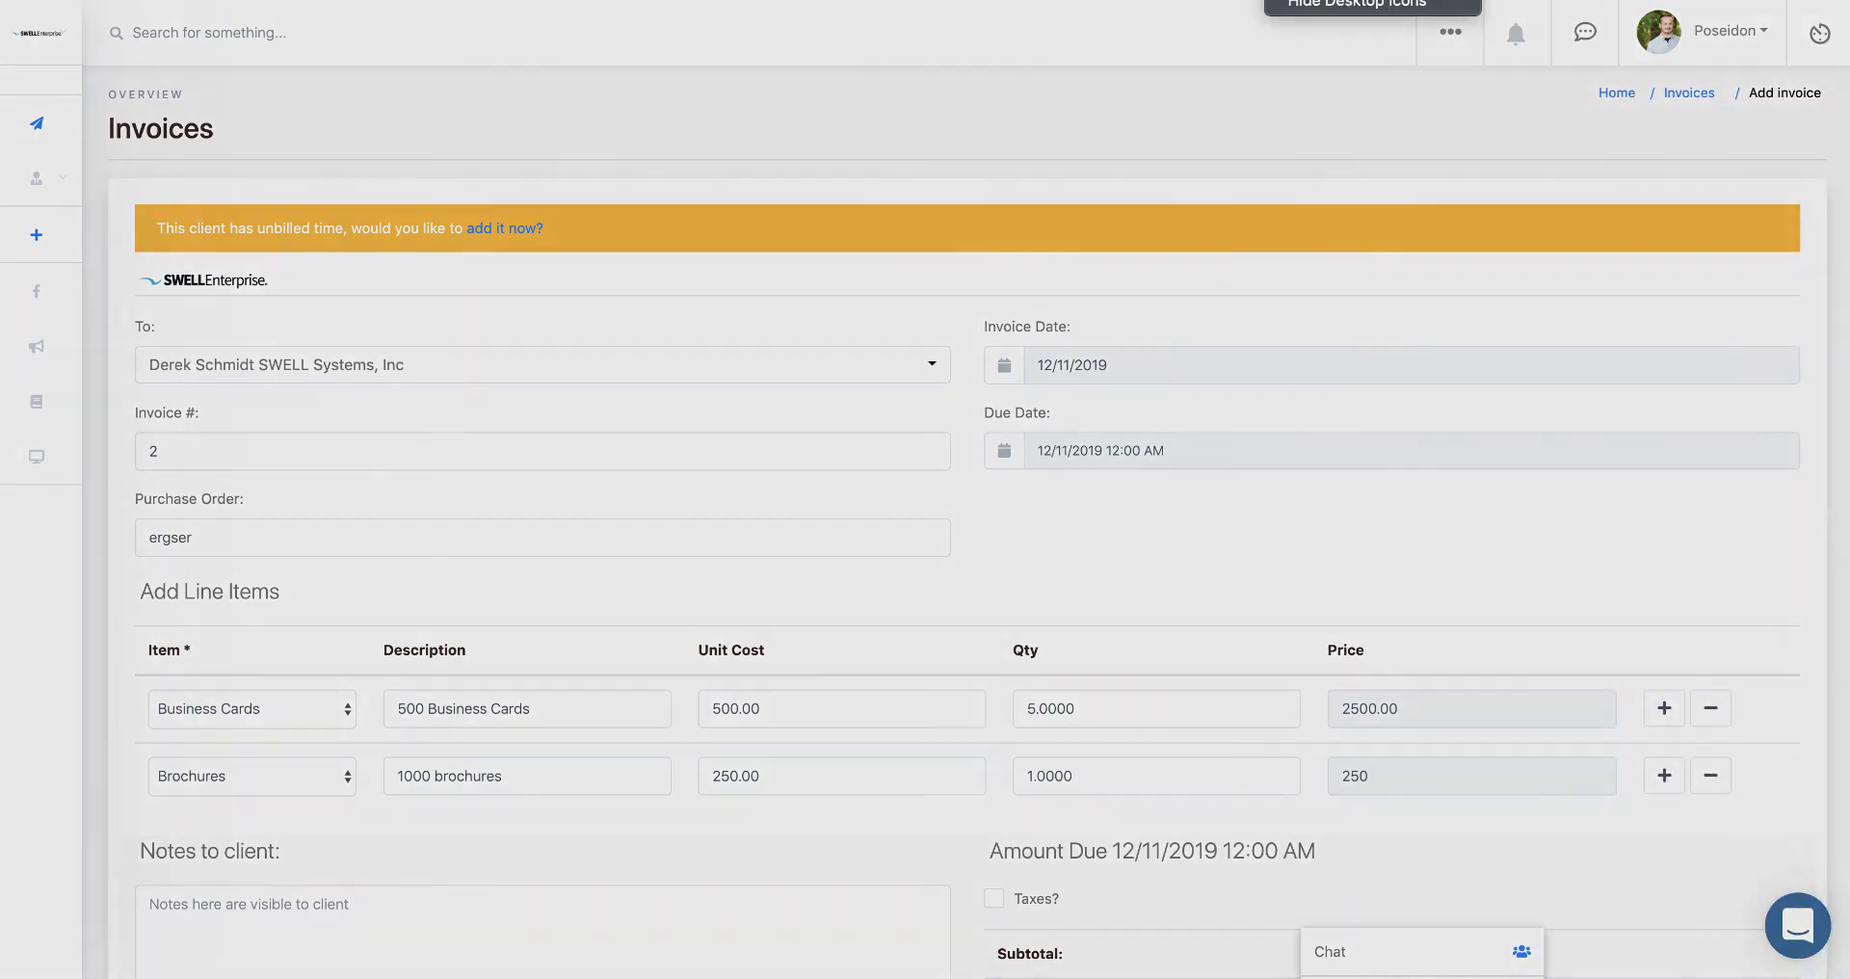